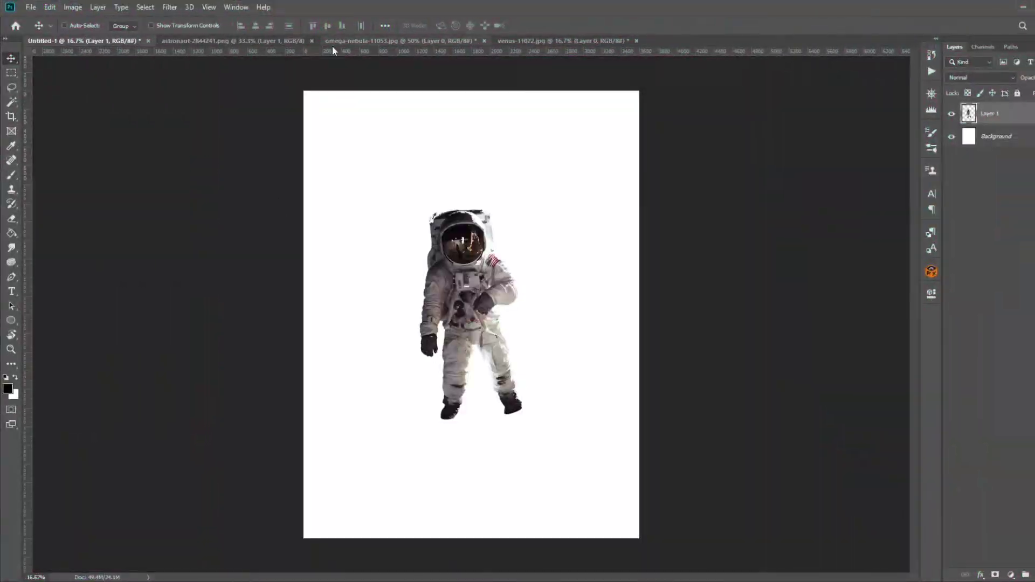
- Place the Venus planet image, enlarge and tilt the astronaut, and centre the planet
{"action": "left_click", "coordinate": [323, 40]}
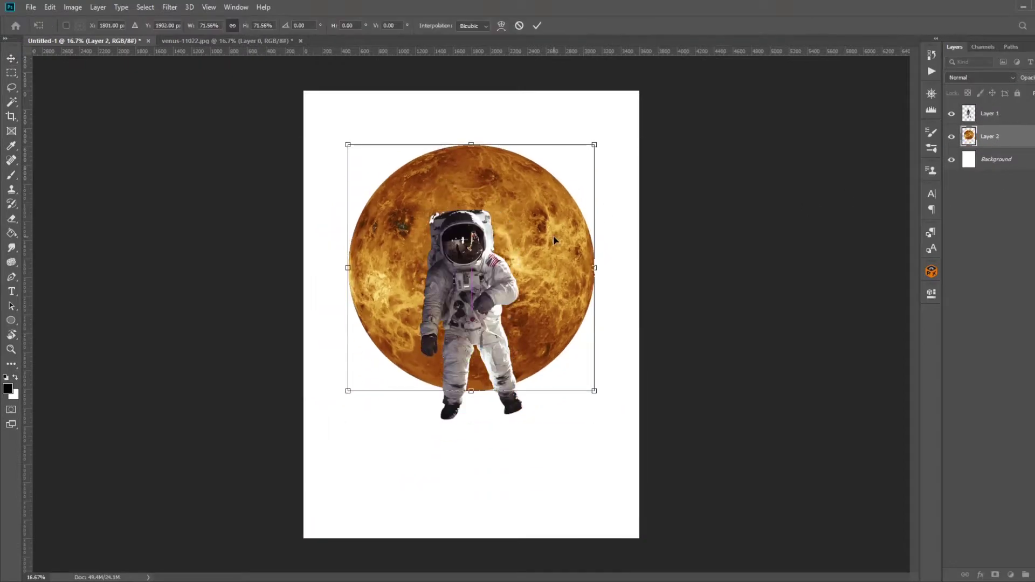
{"action": "key", "text": "Return"}
{"action": "key", "text": "ctrl+t"}
{"action": "left_click_drag", "start_coordinate": [553, 235], "coordinate": [610, 190]}
{"action": "key", "text": "Return"}
{"action": "left_click_drag", "start_coordinate": [591, 258], "coordinate": [588, 269]}
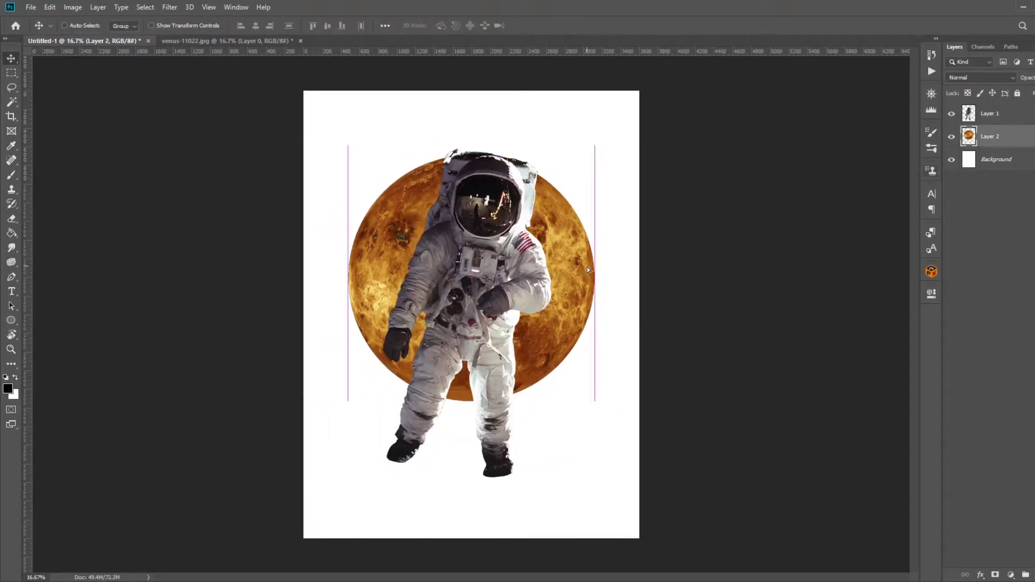
- Add large DEAD lettering and position it across the top of the poster
{"action": "key", "text": "t"}
{"action": "left_click", "coordinate": [1016, 117]}
{"action": "type", "text": "DEAD"}
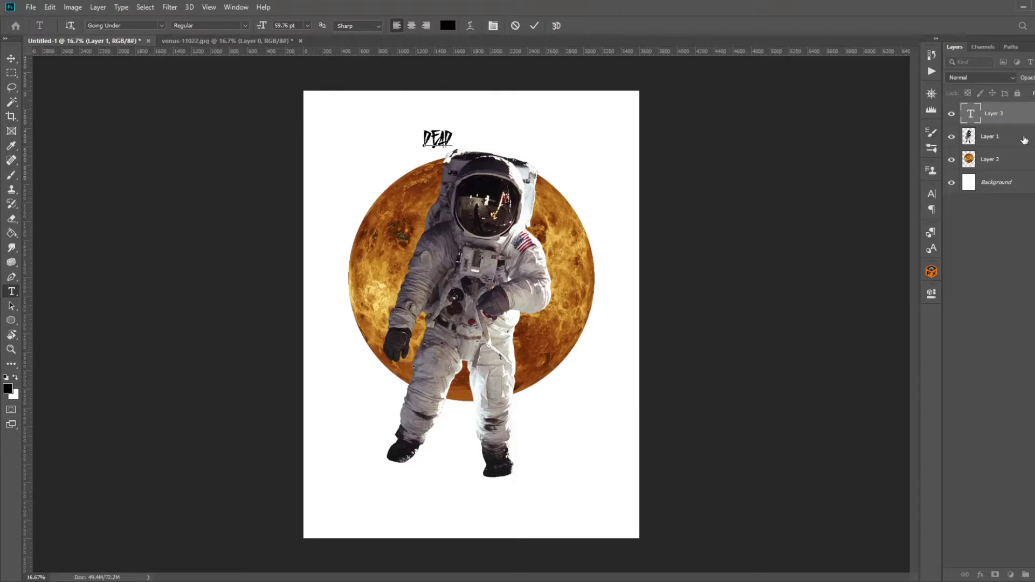
{"action": "key", "text": "ctrl+Return"}
{"action": "key", "text": "ctrl+t"}
{"action": "left_click_drag", "start_coordinate": [451, 147], "coordinate": [550, 273]}
{"action": "left_click_drag", "start_coordinate": [463, 178], "coordinate": [563, 181]}
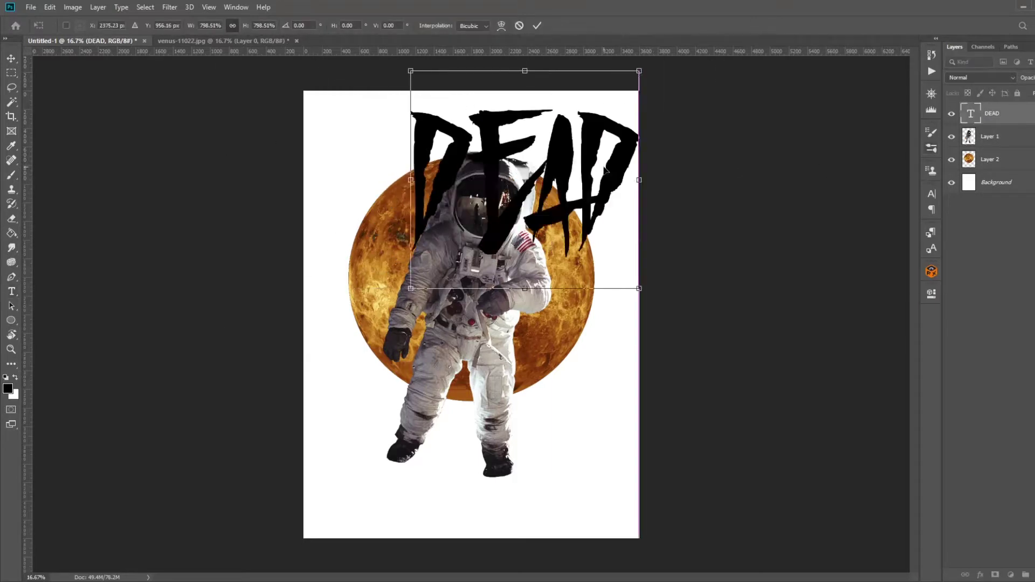
{"action": "left_click_drag", "start_coordinate": [595, 288], "coordinate": [566, 216]}
{"action": "key", "text": "Return"}
- Add SPACE text near the bottom and stretch it across the poster's base
{"action": "left_click", "coordinate": [422, 492]}
{"action": "type", "text": "SP"}
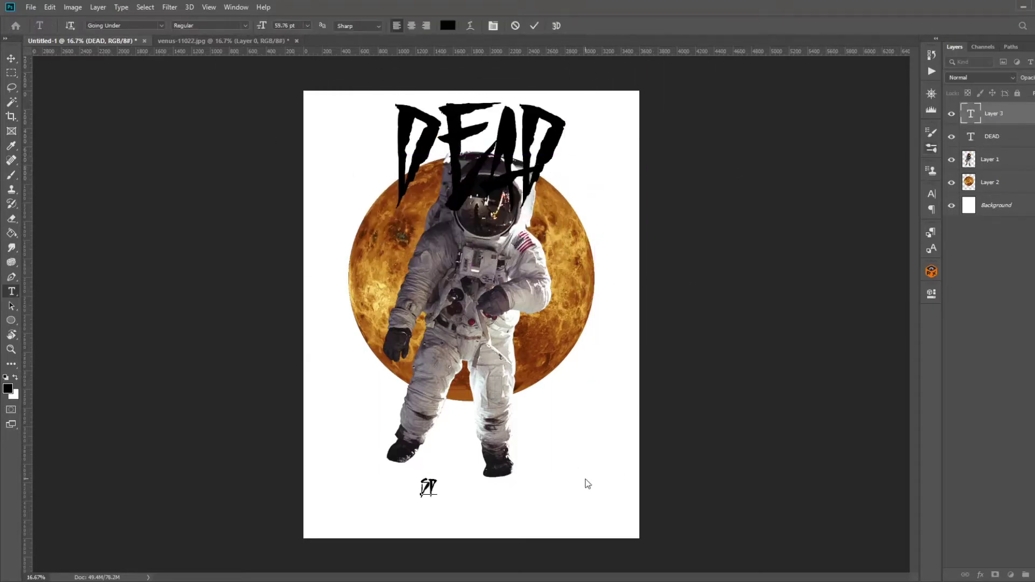
{"action": "type", "text": "ACE"}
{"action": "key", "text": "ctrl+Return"}
{"action": "key", "text": "ctrl+t"}
{"action": "left_click_drag", "start_coordinate": [456, 478], "coordinate": [598, 397]}
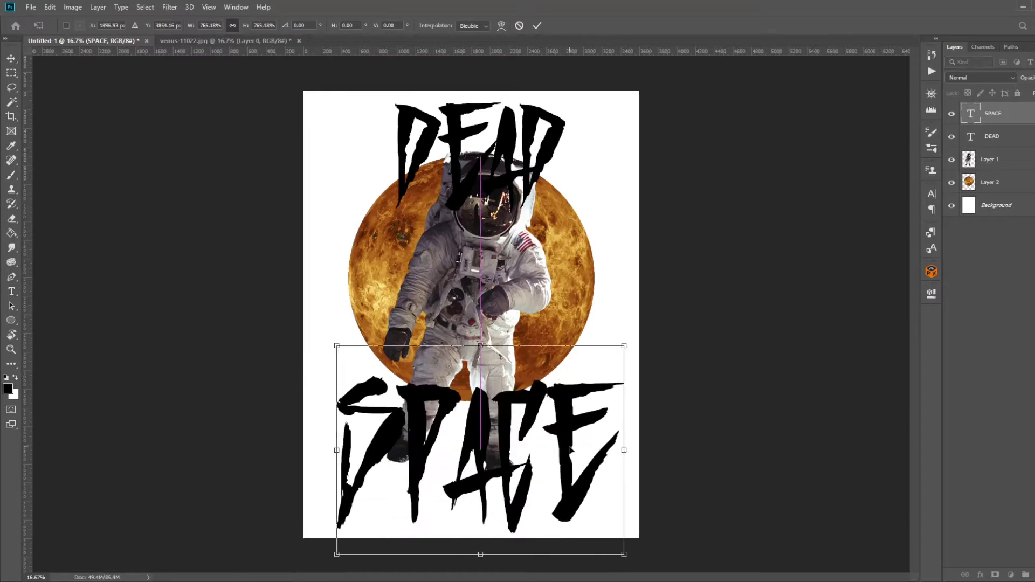
{"action": "key", "text": "Return"}
{"action": "left_click_drag", "start_coordinate": [993, 136], "coordinate": [1027, 194]}
- Shrink the astronaut and planet layers together
{"action": "left_click", "coordinate": [992, 136]}
{"action": "left_click", "coordinate": [990, 159], "text": "shift"}
{"action": "key", "text": "ctrl+t"}
{"action": "left_click_drag", "start_coordinate": [590, 150], "coordinate": [573, 172]}
{"action": "key", "text": "Return"}
{"action": "left_click", "coordinate": [994, 113]}
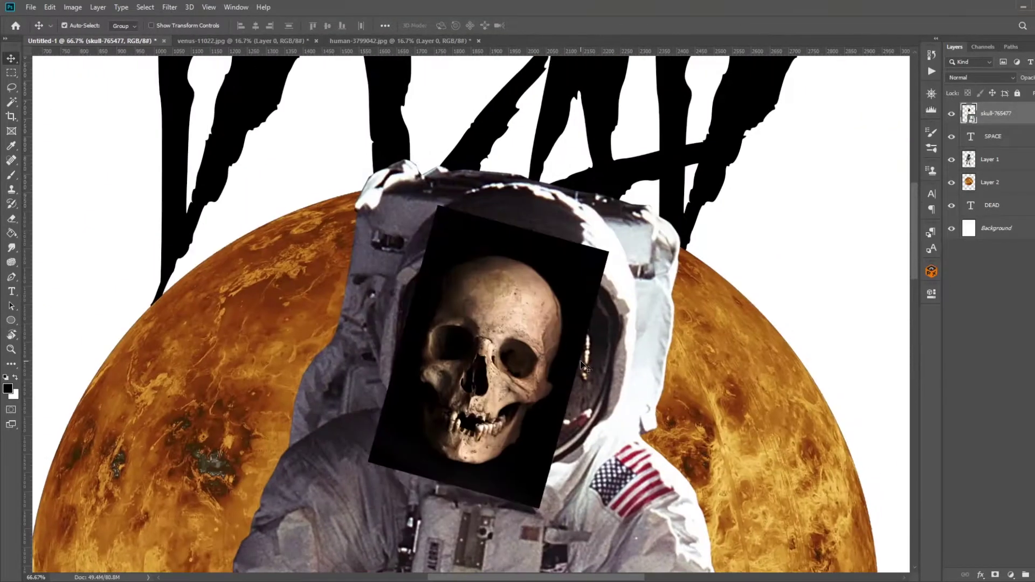
- Move the skull layer beneath SPACE and rotate it into the helmet visor
{"action": "left_click_drag", "start_coordinate": [1027, 146], "coordinate": [1026, 147]}
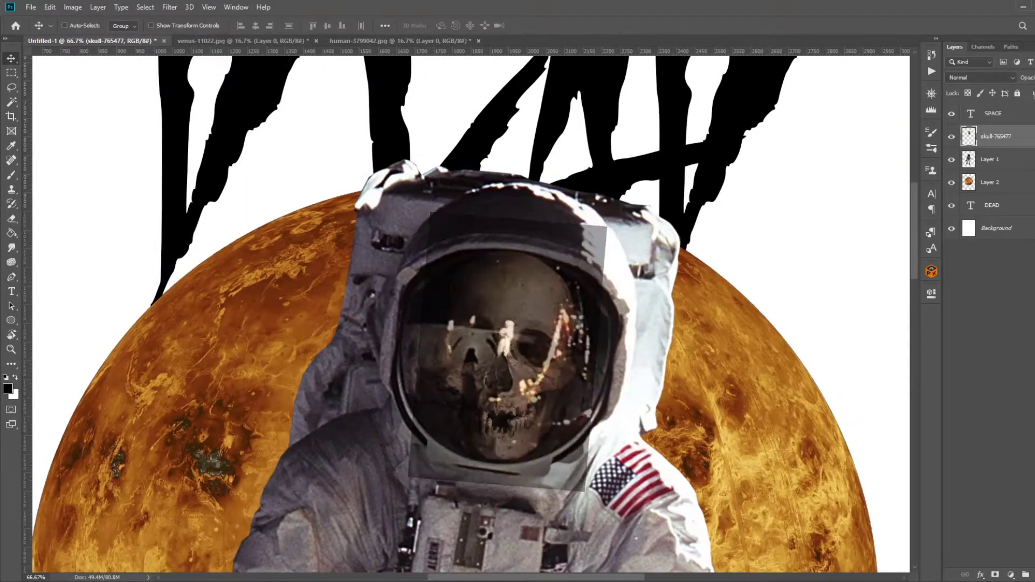
{"action": "key", "text": "ctrl+t"}
{"action": "mouse_move", "coordinate": [423, 478]}
{"action": "left_mouse_down"}
{"action": "mouse_move", "coordinate": [601, 518]}
{"action": "mouse_move", "coordinate": [561, 531]}
{"action": "left_mouse_up"}
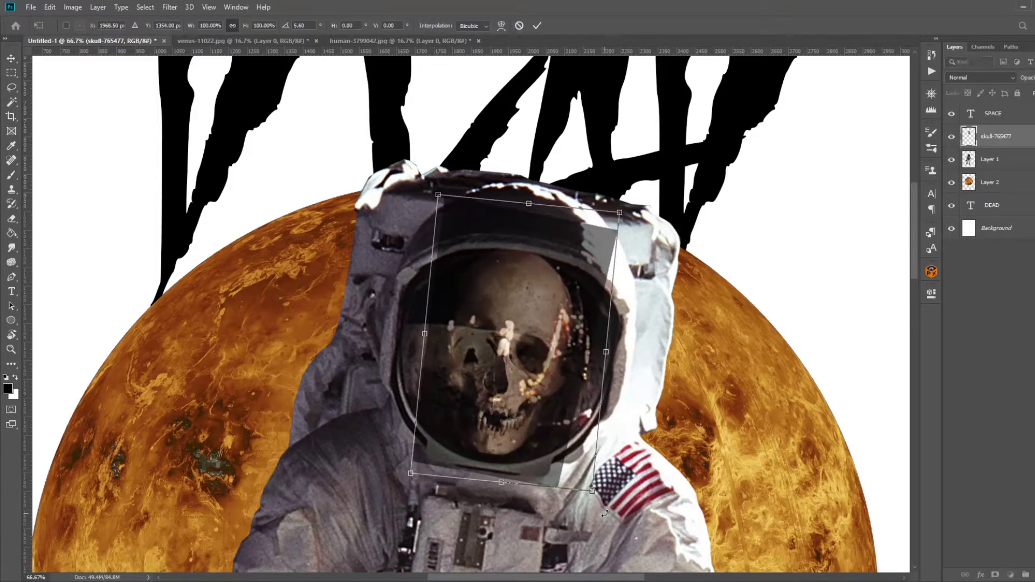
{"action": "key", "text": "Return"}
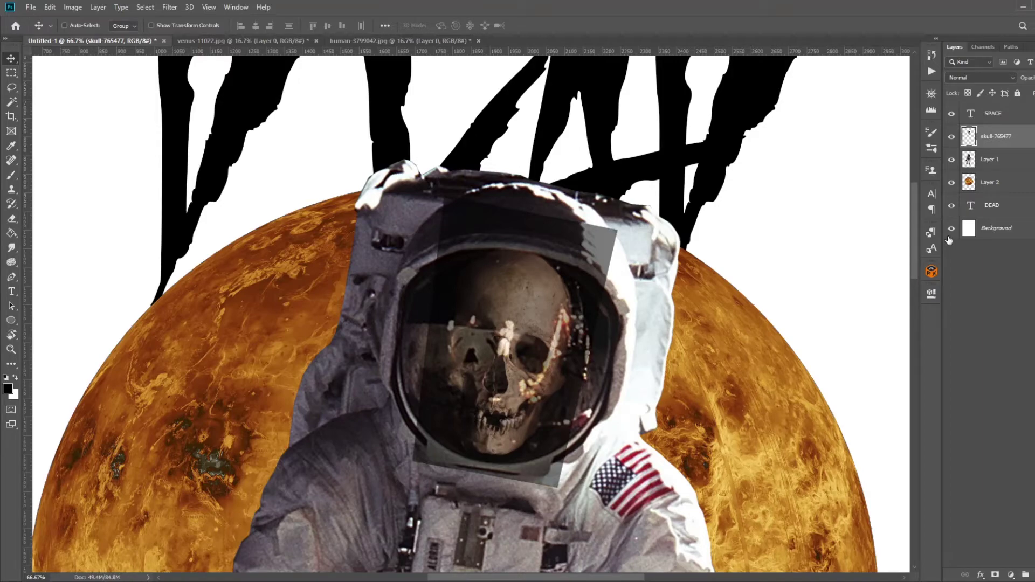
- Lasso and remove the skull's leftover dark background edges
{"action": "key", "text": "l"}
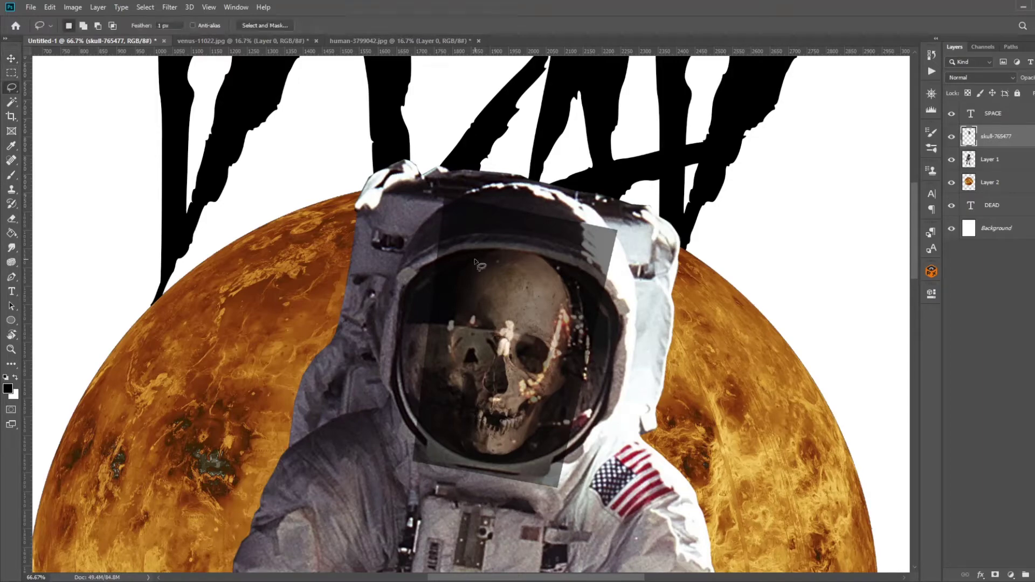
{"action": "key", "text": "0"}
{"action": "scroll", "coordinate": [493, 276], "scroll_direction": "up", "scroll_amount": 5}
{"action": "mouse_move", "coordinate": [322, 306]}
{"action": "left_mouse_down"}
{"action": "mouse_move", "coordinate": [461, 548]}
{"action": "mouse_move", "coordinate": [513, 405]}
{"action": "mouse_move", "coordinate": [774, 405]}
{"action": "mouse_move", "coordinate": [862, 444]}
{"action": "mouse_move", "coordinate": [495, 356]}
{"action": "left_mouse_up"}
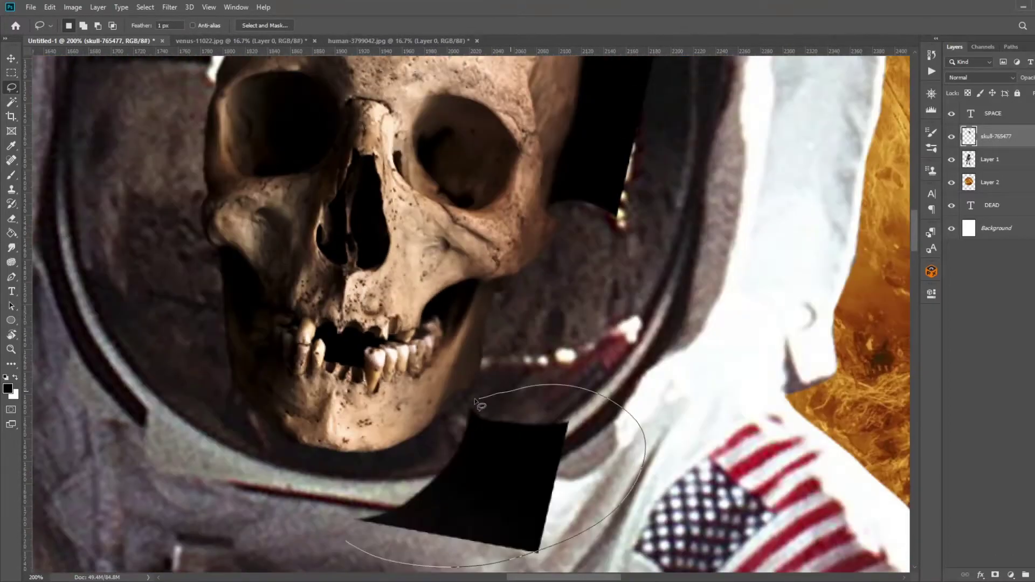
{"action": "left_click_drag", "start_coordinate": [689, 526], "coordinate": [545, 431]}
{"action": "left_click_drag", "start_coordinate": [443, 106], "coordinate": [444, 106]}
{"action": "scroll", "coordinate": [443, 106], "scroll_direction": "down", "scroll_amount": 3}
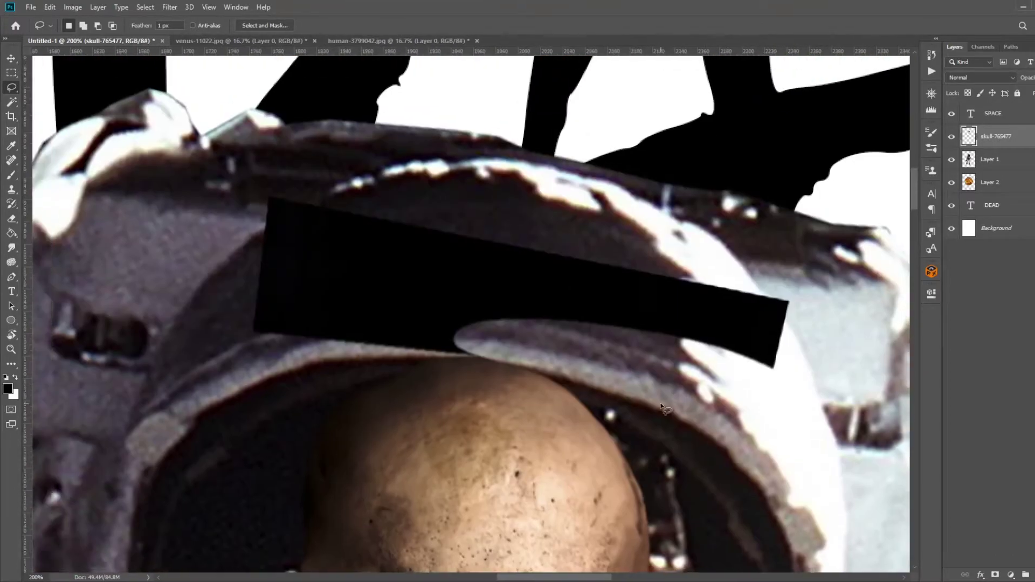
{"action": "scroll", "coordinate": [774, 481], "scroll_direction": "down", "scroll_amount": 4}
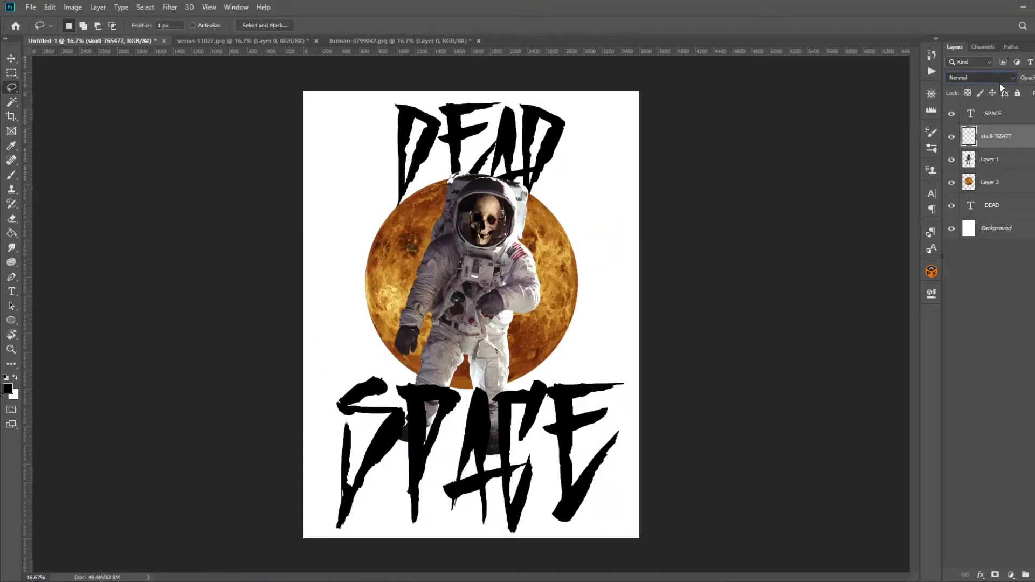
- Try several blending modes on the skull, then return it to Normal
{"action": "key", "text": "Down"}
{"action": "key", "text": "ctrl+plus"}
{"action": "key", "text": "ctrl+plus"}
{"action": "key", "text": "Down"}
{"action": "key", "text": "Down"}
{"action": "key", "text": "Down"}
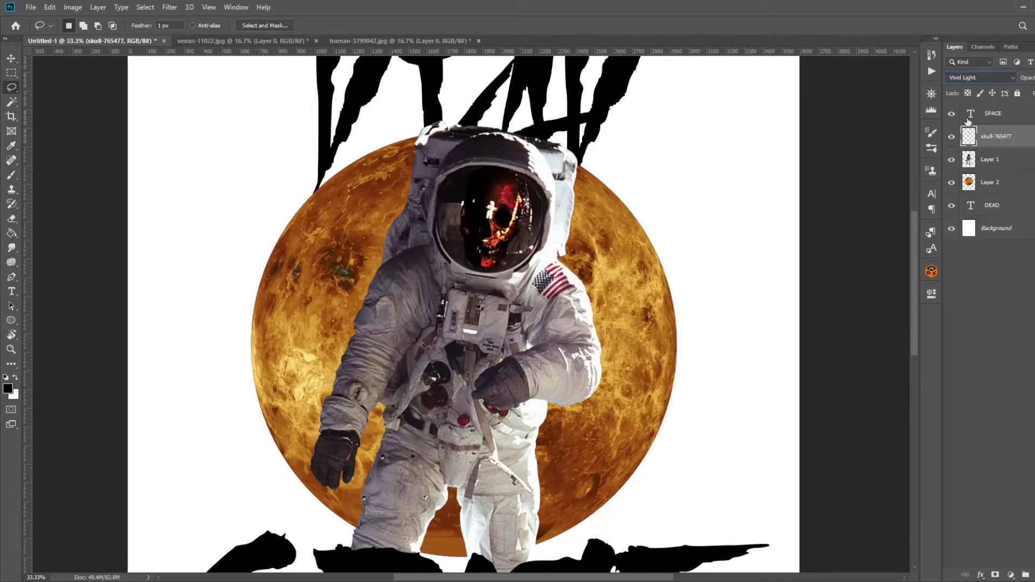
{"action": "key", "text": "Down"}
{"action": "key", "text": "Down"}
{"action": "key", "text": "Down"}
{"action": "key", "text": "Down"}
{"action": "key", "text": "Down"}
{"action": "key", "text": "Down"}
{"action": "left_click", "coordinate": [1025, 139], "text": "ctrl"}
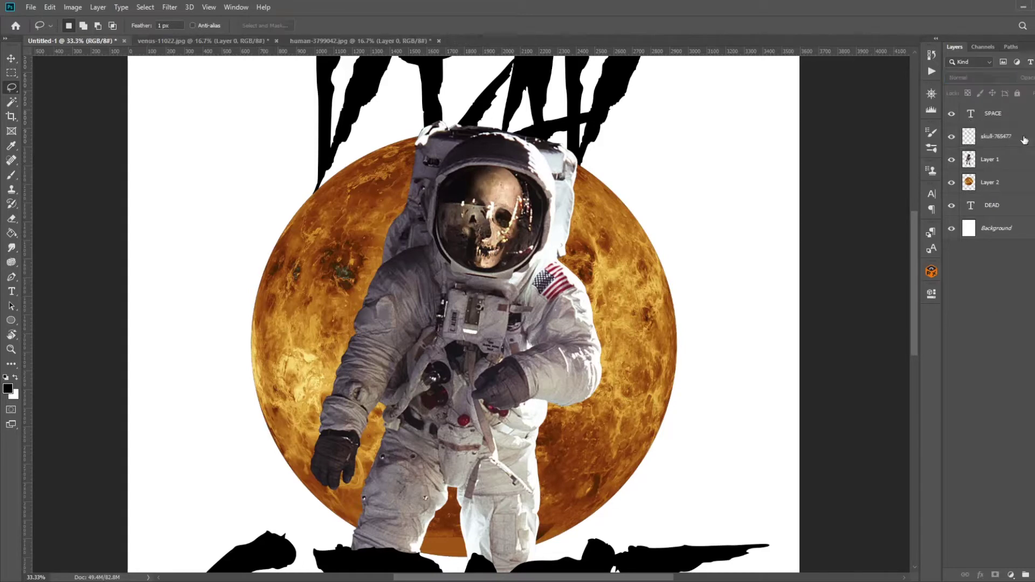
- Invert the skull to cyan and recolour the planet deep teal
{"action": "key", "text": "i"}
{"action": "key", "text": "ctrl+i"}
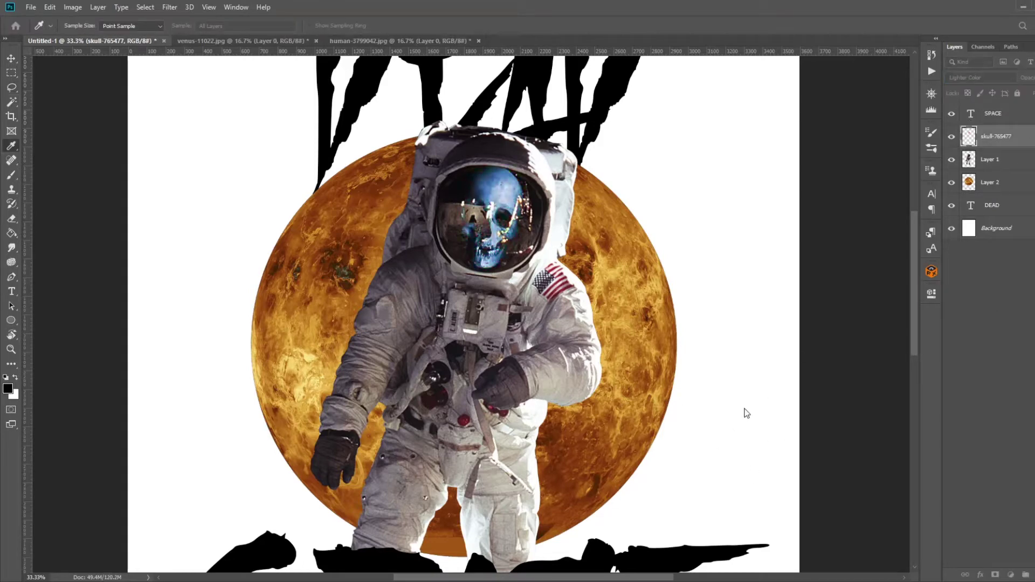
{"action": "key", "text": "l"}
{"action": "left_click", "coordinate": [1004, 182]}
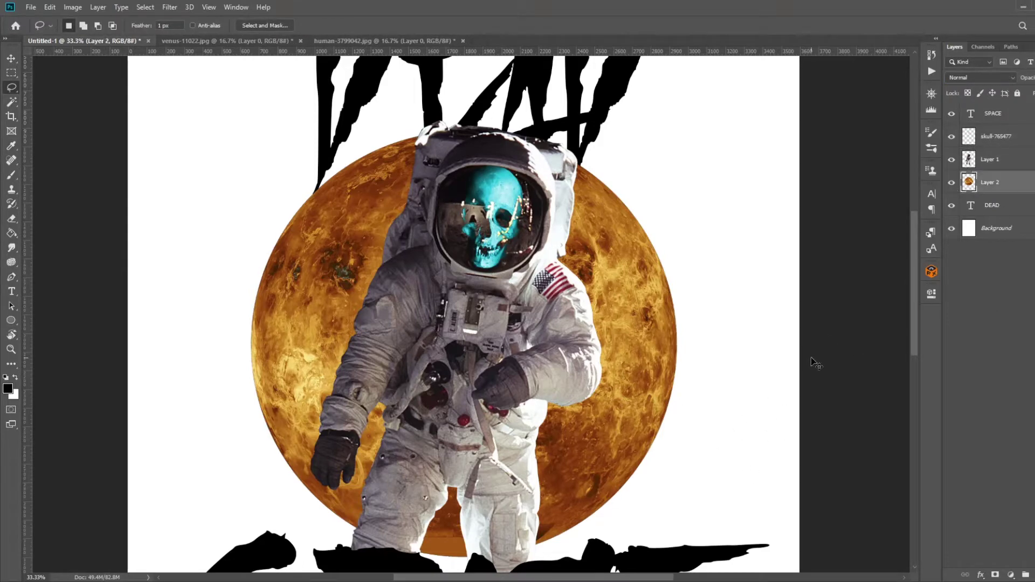
{"action": "key", "text": "i"}
{"action": "key", "text": "ctrl+i"}
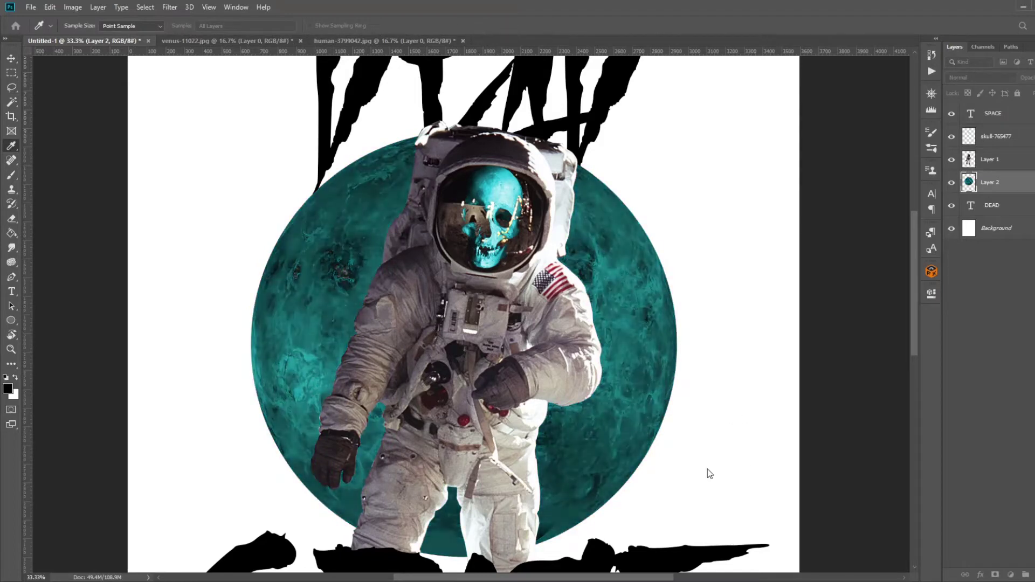
{"action": "key", "text": "l"}
- Tone the astronaut grey and group the skull, astronaut and planet layers
{"action": "left_click", "coordinate": [976, 160]}
{"action": "key", "text": "i"}
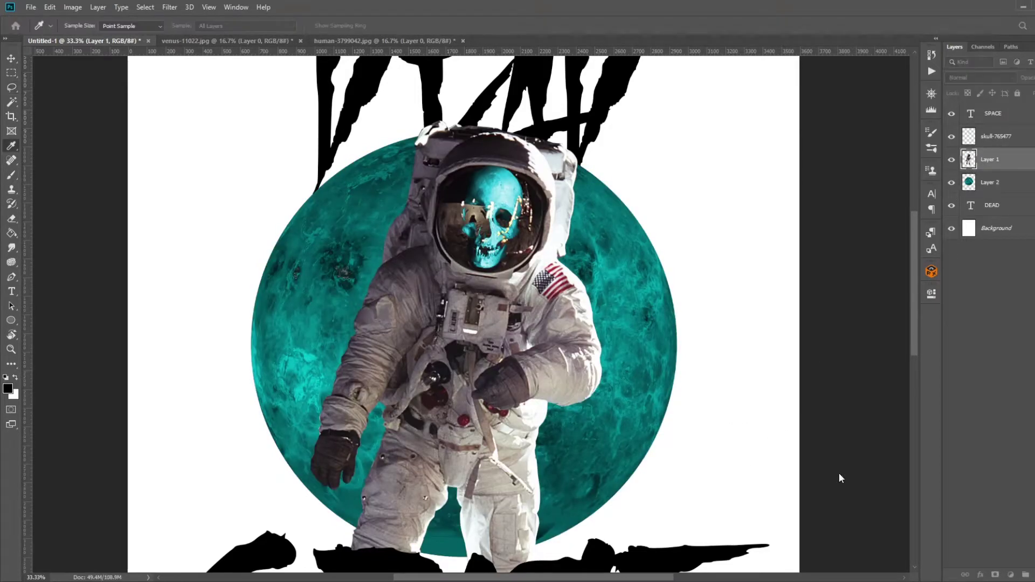
{"action": "key", "text": "ctrl+i"}
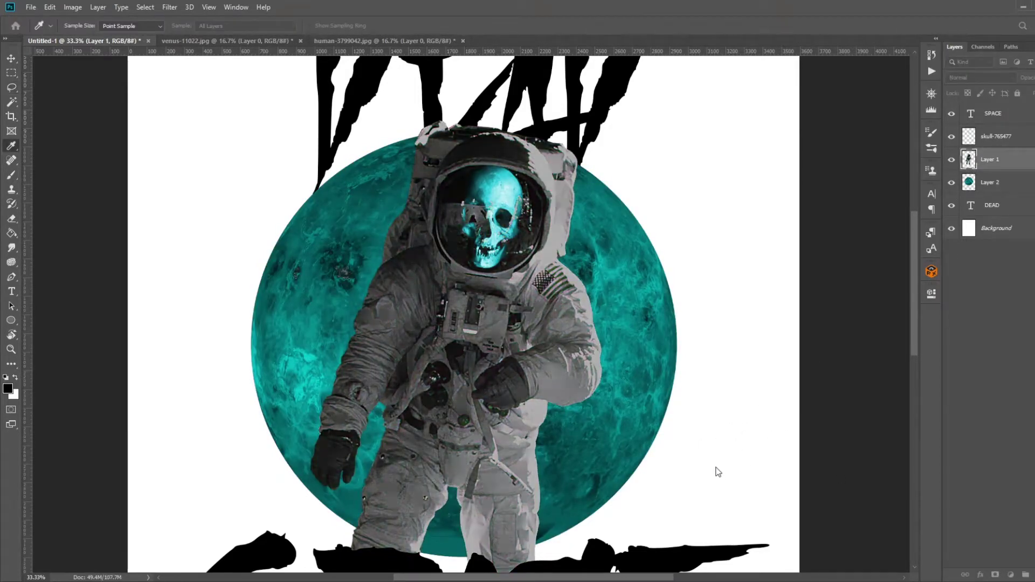
{"action": "key", "text": "l"}
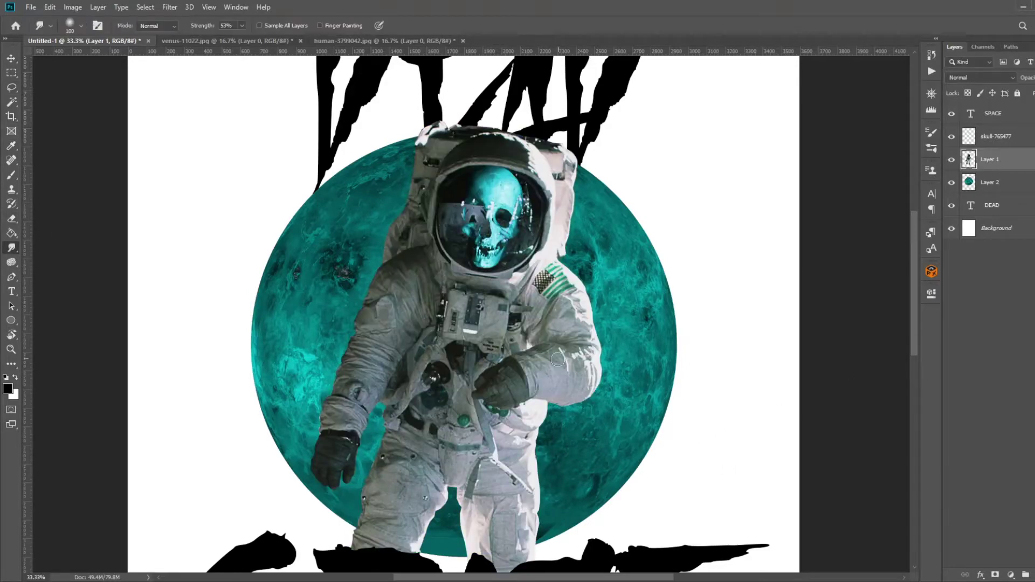
{"action": "scroll", "coordinate": [603, 356], "scroll_direction": "down", "scroll_amount": 3}
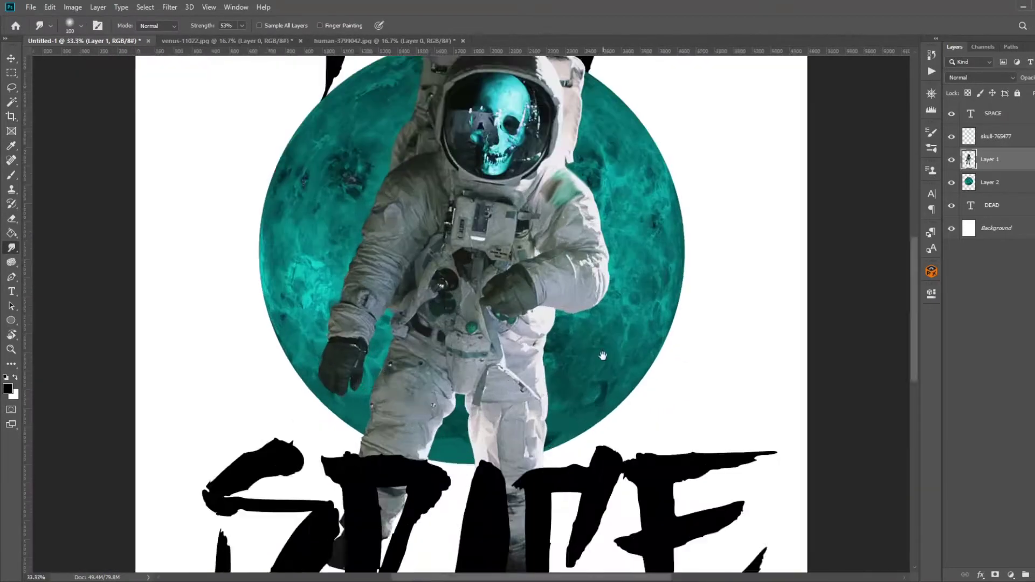
{"action": "key", "text": "ctrl+minus"}
{"action": "key", "text": "ctrl+plus"}
- Duplicate the artwork group, hide the original, and test an orange gradient layer
{"action": "key", "text": "ctrl+g"}
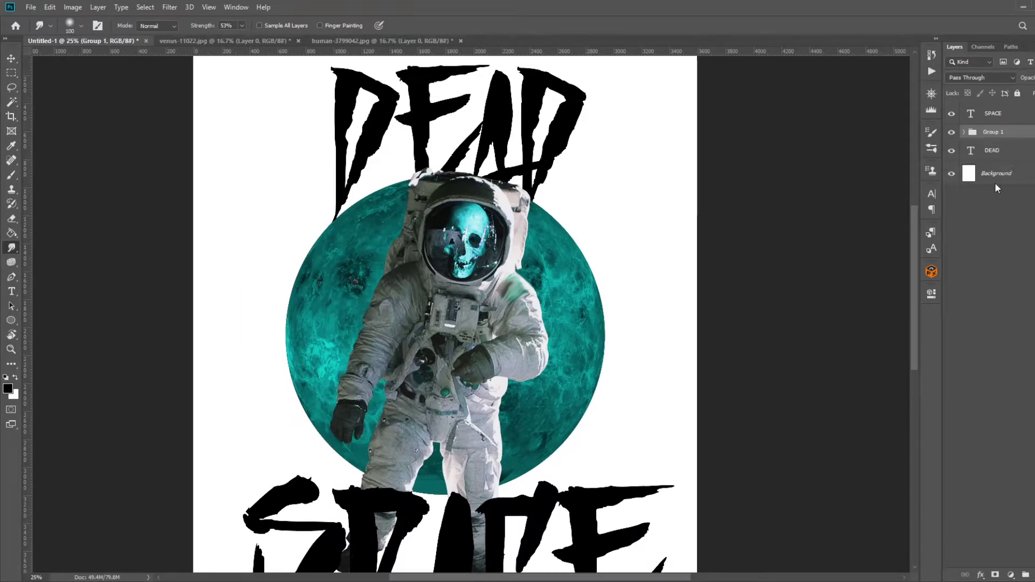
{"action": "key", "text": "ctrl+j"}
{"action": "key", "text": "ctrl+e"}
{"action": "key", "text": "ctrl+shift+alt+n"}
{"action": "key", "text": "g"}
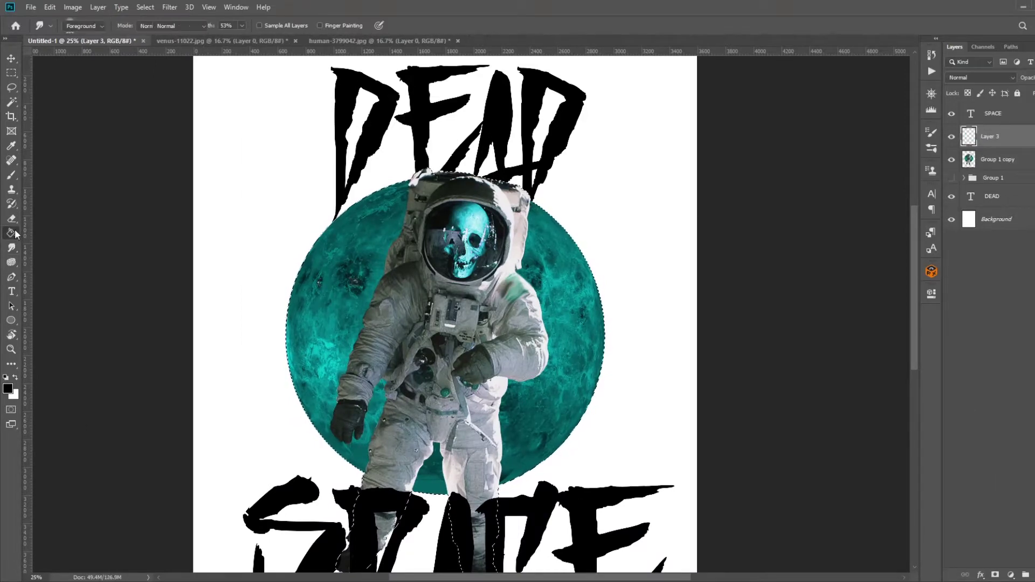
{"action": "key", "text": "i"}
{"action": "key", "text": "ctrl+minus"}
{"action": "key", "text": "g"}
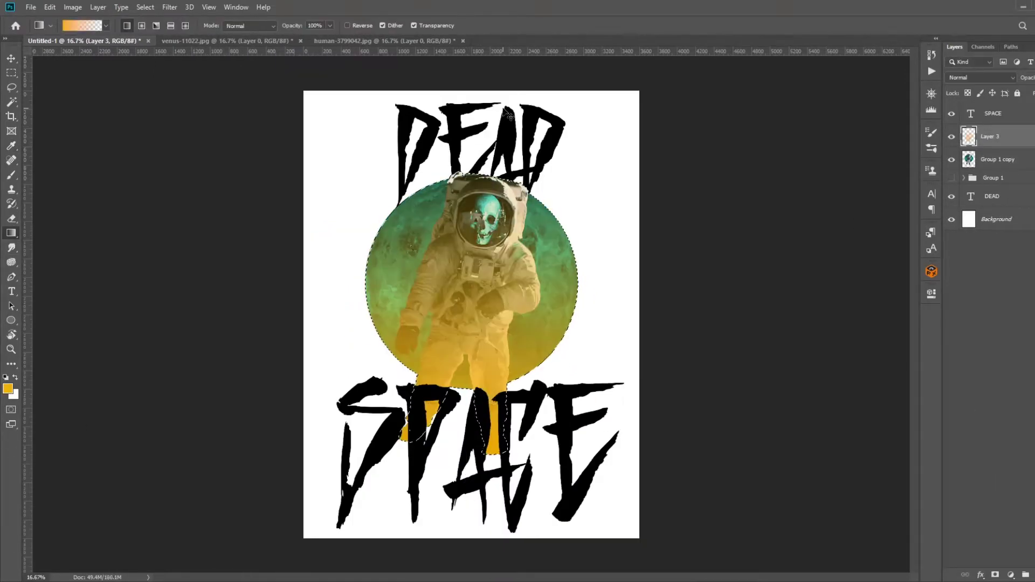
{"action": "left_click_drag", "start_coordinate": [468, 480], "coordinate": [467, 382]}
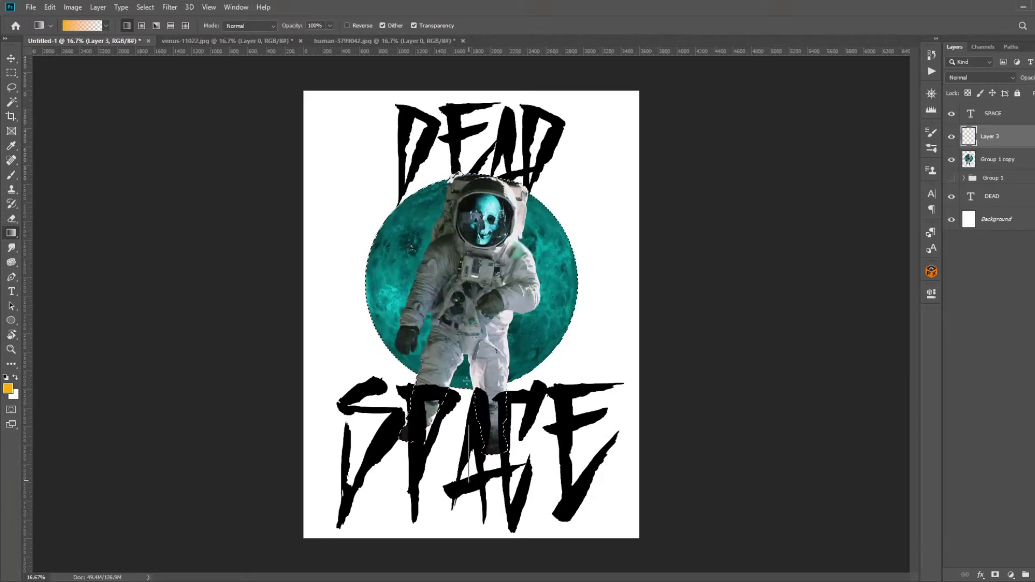
{"action": "key", "text": "l"}
- Fill the planet circle in Group 1 copy with a yellow-orange gradient
{"action": "left_click", "coordinate": [964, 159]}
{"action": "left_click", "coordinate": [995, 196]}
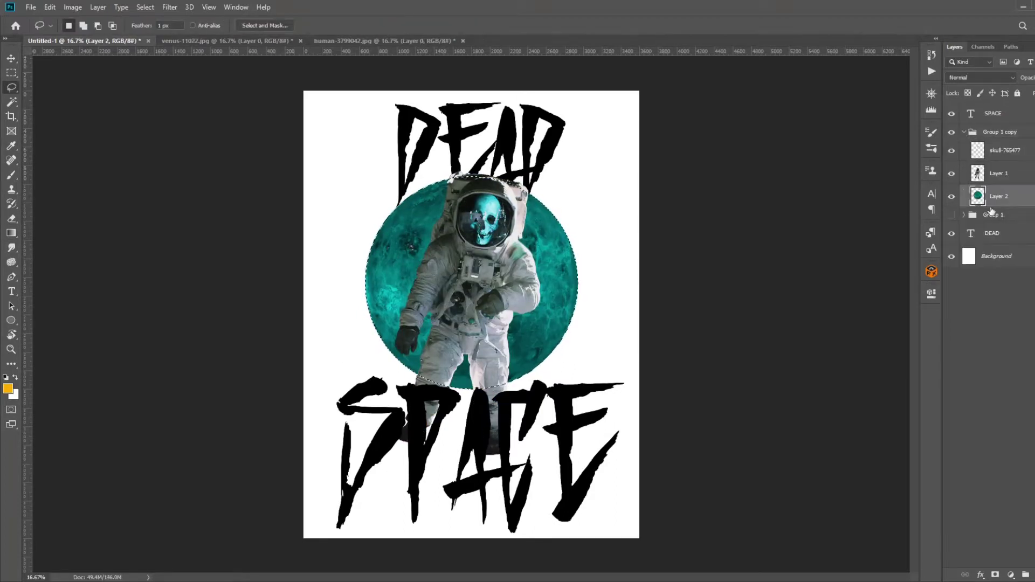
{"action": "key", "text": "g"}
{"action": "left_click_drag", "start_coordinate": [465, 403], "coordinate": [495, 56]}
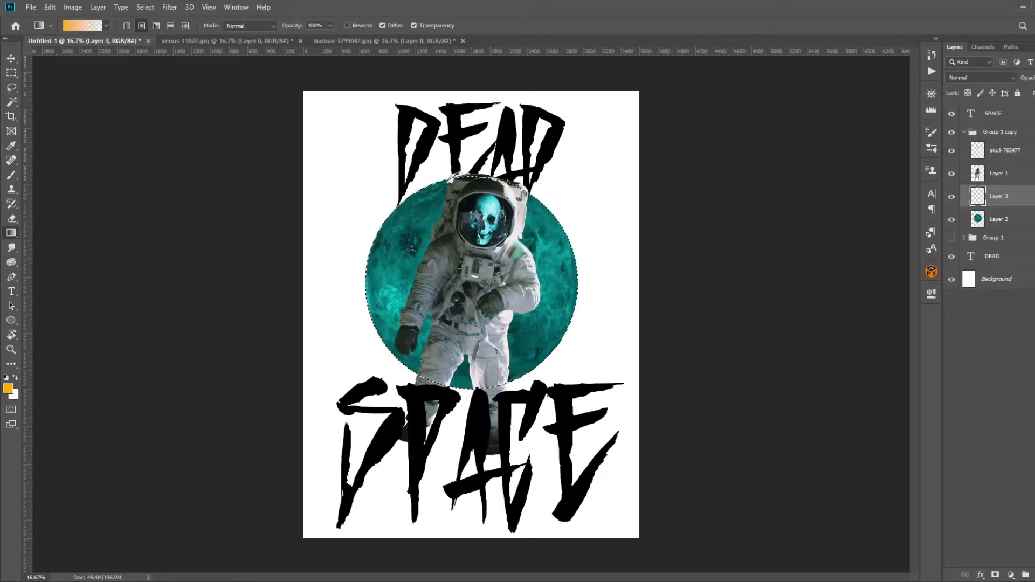
{"action": "key", "text": "ctrl+u"}
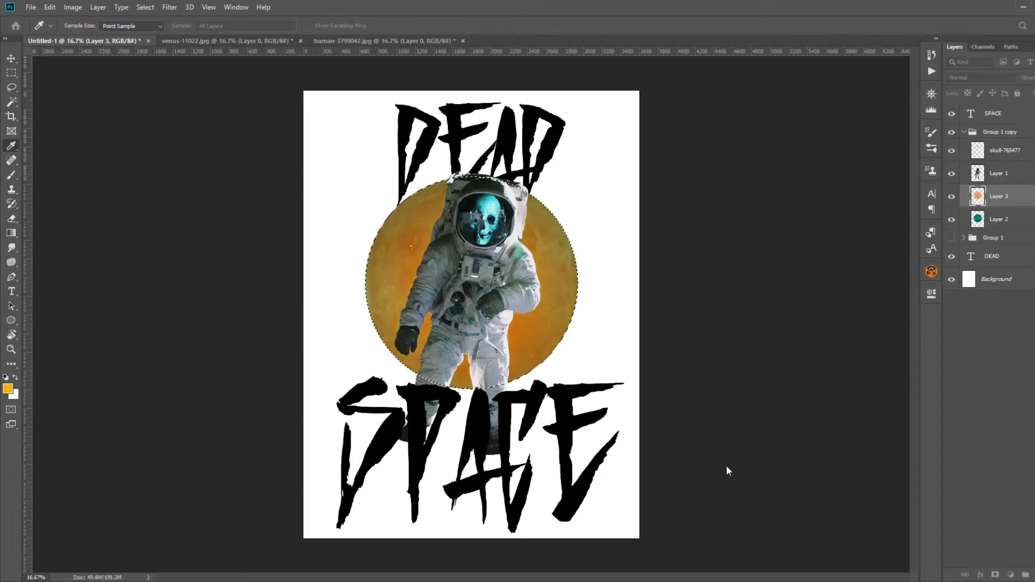
{"action": "key", "text": "Escape"}
- Blend the gradient circle, shift it to teal, and add Brightness/Contrast above skull-765477
{"action": "key", "text": "alt+shift+b"}
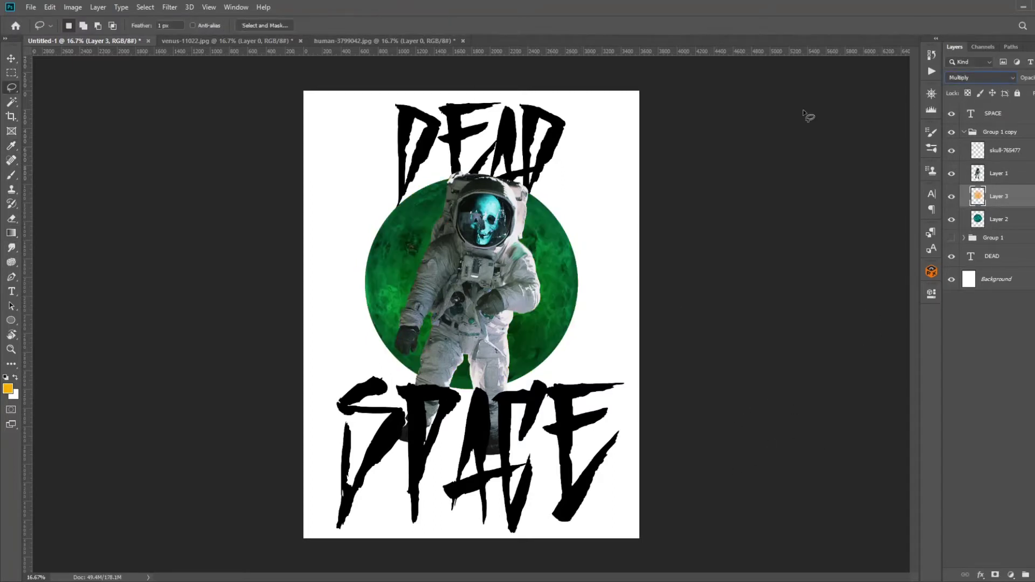
{"action": "key", "text": "ctrl+u"}
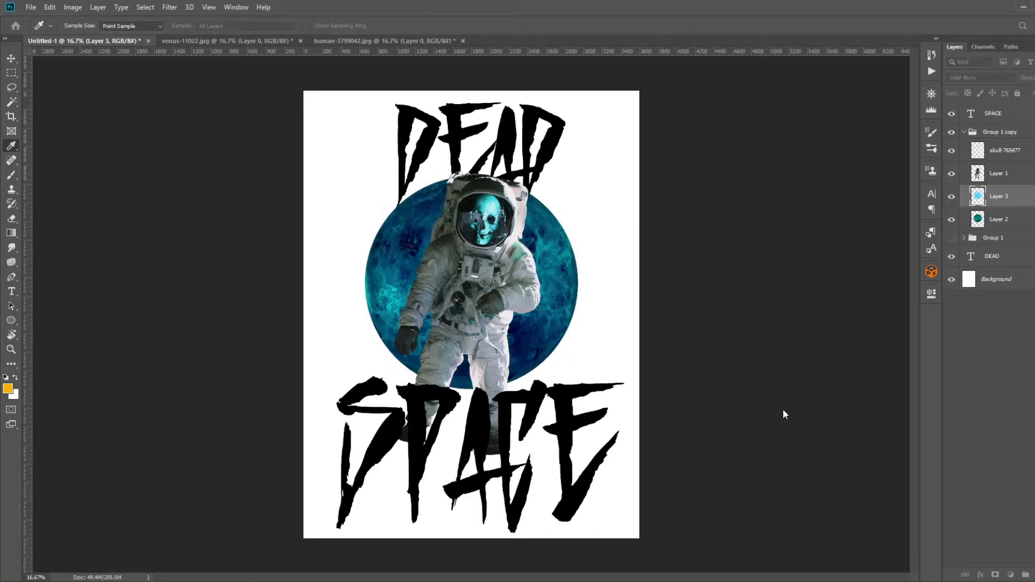
{"action": "key", "text": "Return"}
{"action": "left_click", "coordinate": [1013, 153]}
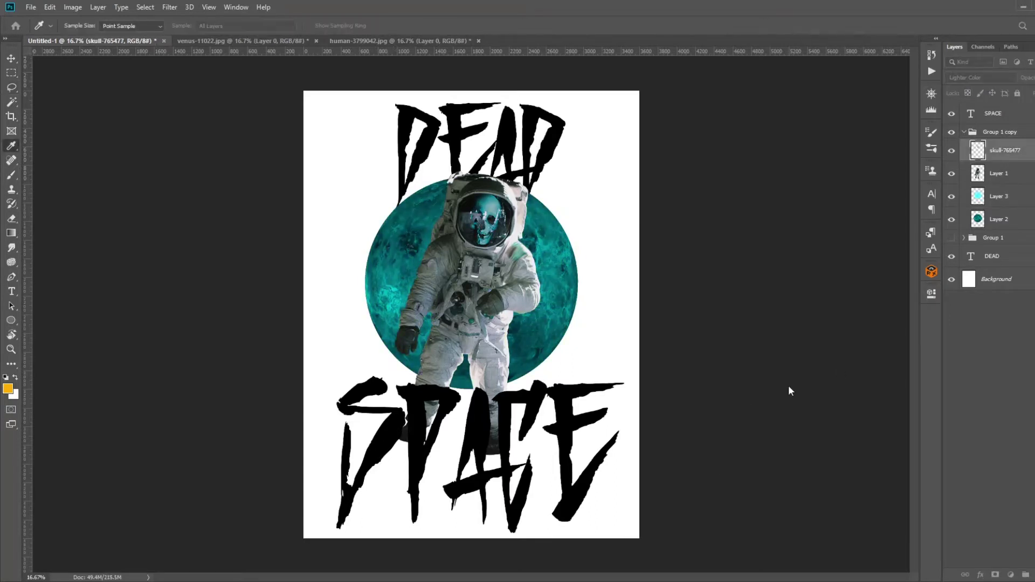
{"action": "key", "text": "Return"}
{"action": "key", "text": "Return"}
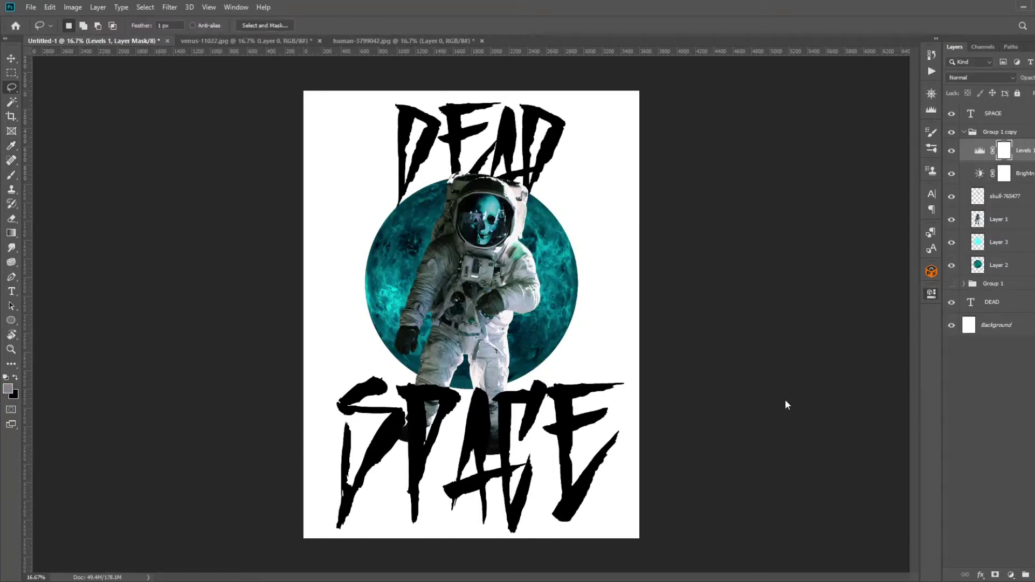
- Merge the astronaut and planet layers and set the texture to Soft Light
{"action": "left_click", "coordinate": [999, 265], "text": "shift"}
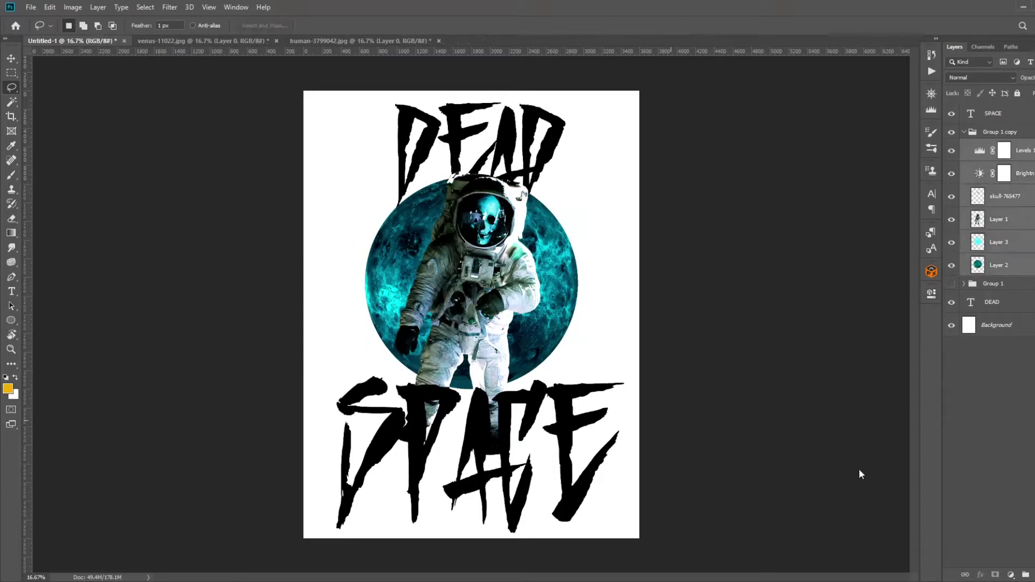
{"action": "key", "text": "ctrl+e"}
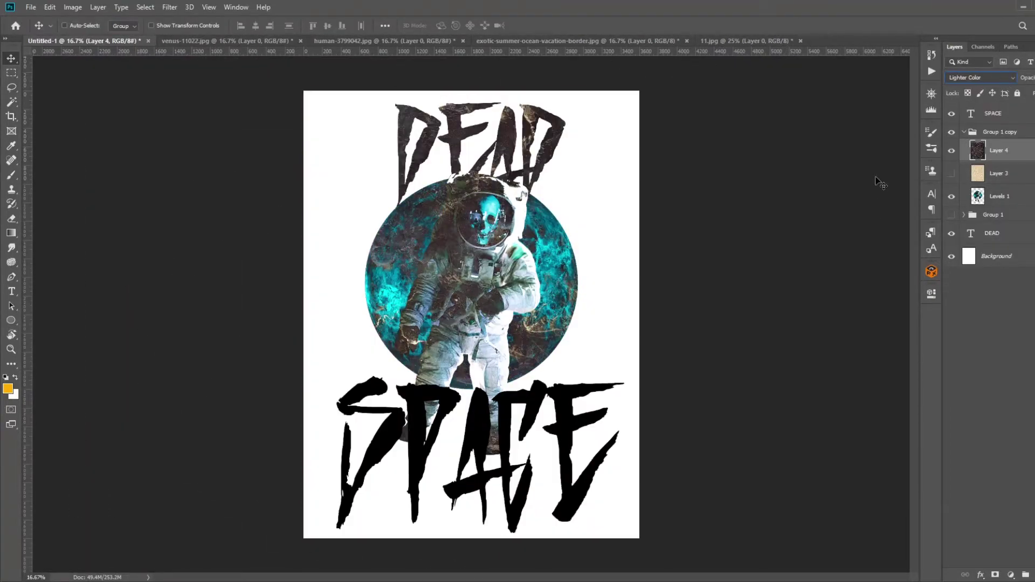
{"action": "key", "text": "i"}
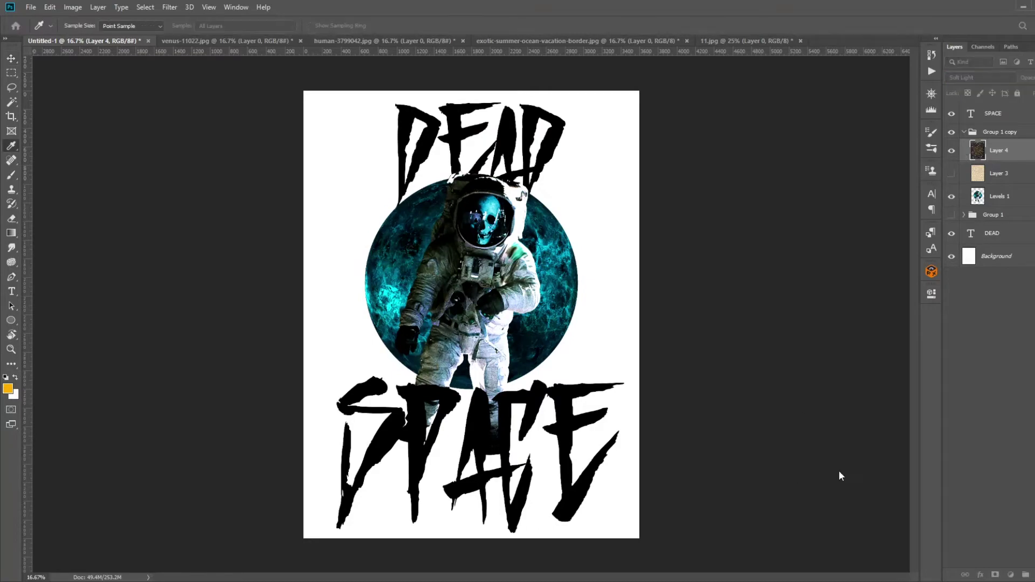
- Show the paper texture over the poster in Darker Color blend mode
{"action": "key", "text": "v"}
{"action": "key", "text": "alt+bracketleft"}
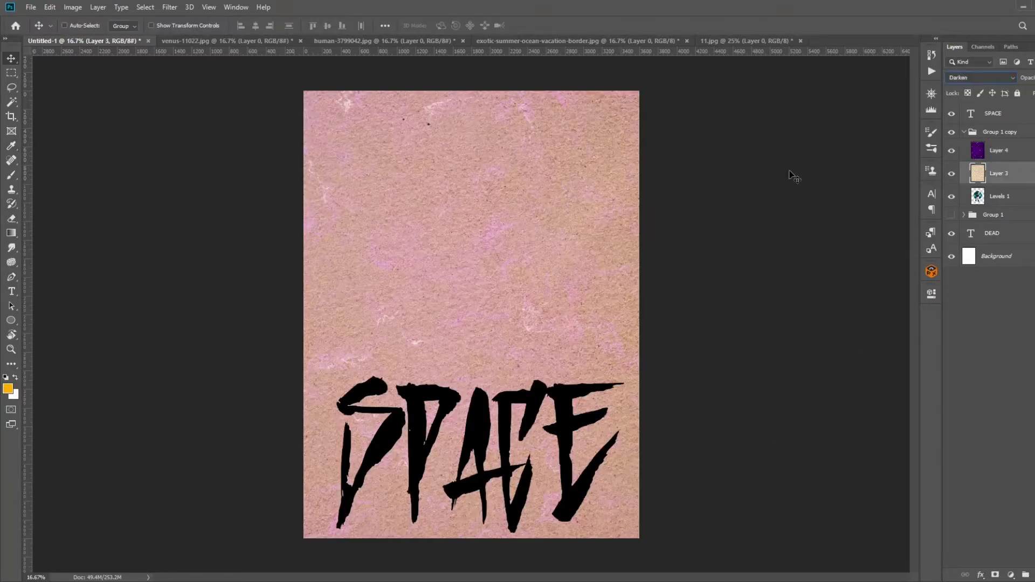
{"action": "key", "text": "shift+alt+d"}
{"action": "key", "text": "shift+plus"}
{"action": "key", "text": "shift+plus"}
{"action": "key", "text": "shift+plus"}
{"action": "key", "text": "shift+plus"}
{"action": "key", "text": "shift+plus"}
{"action": "key", "text": "shift+plus"}
{"action": "key", "text": "shift+plus"}
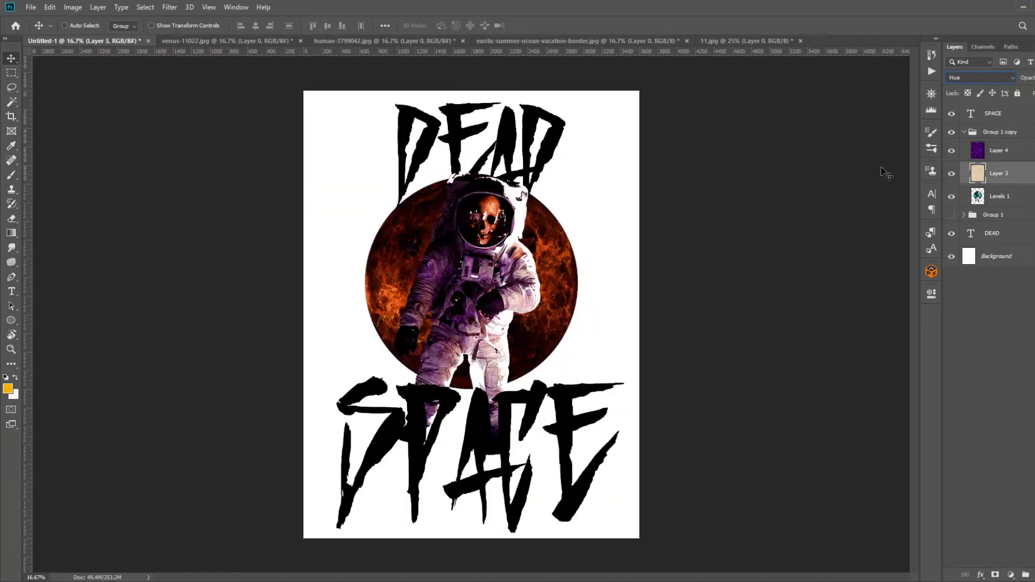
{"action": "key", "text": "shift+plus"}
{"action": "key", "text": "shift+plus"}
{"action": "key", "text": "shift+plus"}
{"action": "key", "text": "shift+plus"}
{"action": "key", "text": "shift+plus"}
{"action": "key", "text": "shift+plus"}
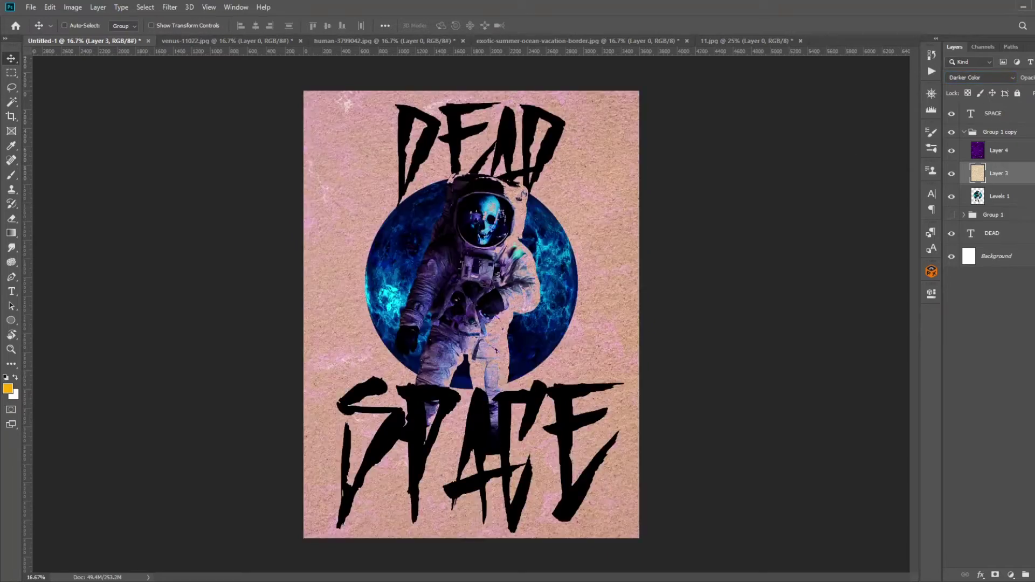
{"action": "key", "text": "shift+plus"}
{"action": "key", "text": "shift+plus"}
{"action": "key", "text": "shift+plus"}
{"action": "key", "text": "shift+plus"}
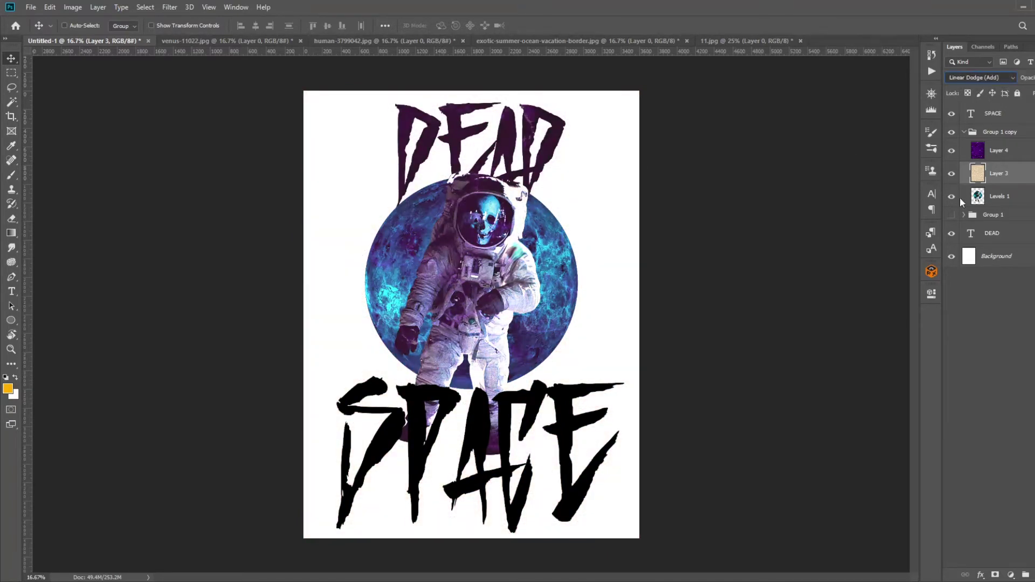
- Duplicate the purple texture layer and move the copy below Group 1
{"action": "key", "text": "alt+bracketright"}
{"action": "key", "text": "ctrl+j"}
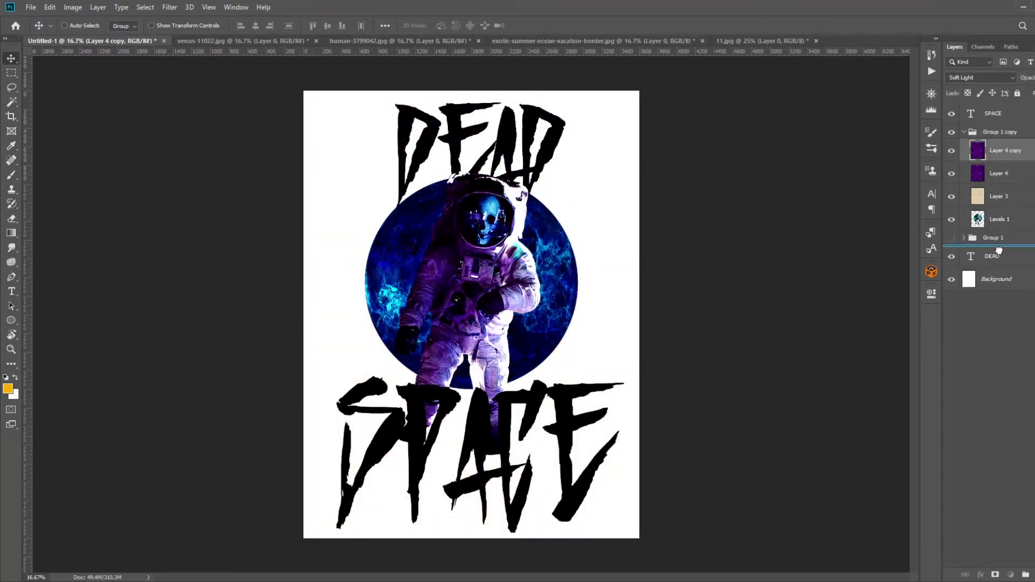
{"action": "left_click_drag", "start_coordinate": [999, 250], "coordinate": [999, 249]}
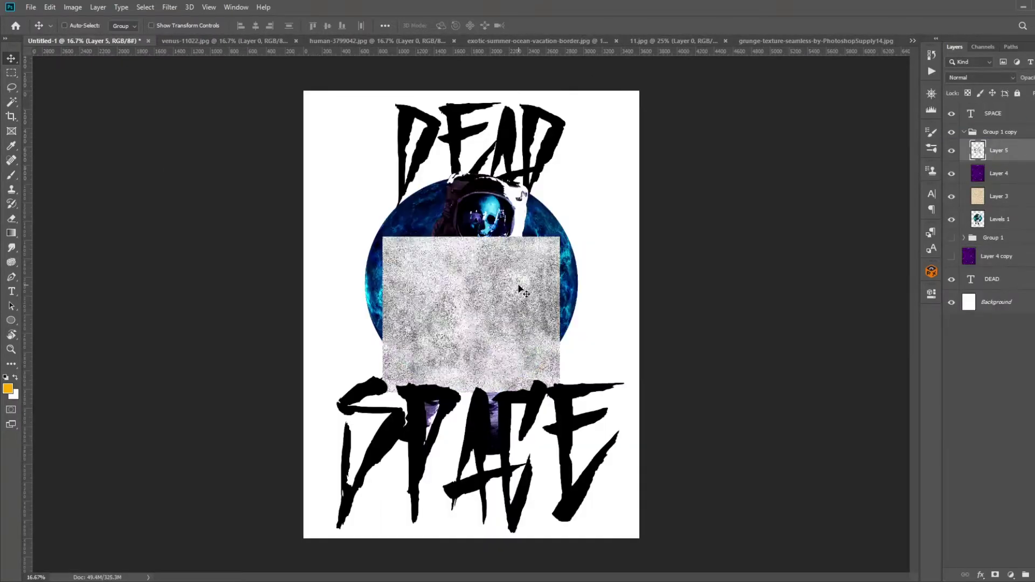
- Commit the enlarged grunge texture and set it to Color Burn
{"action": "key", "text": "Return"}
{"action": "left_click", "coordinate": [980, 77]}
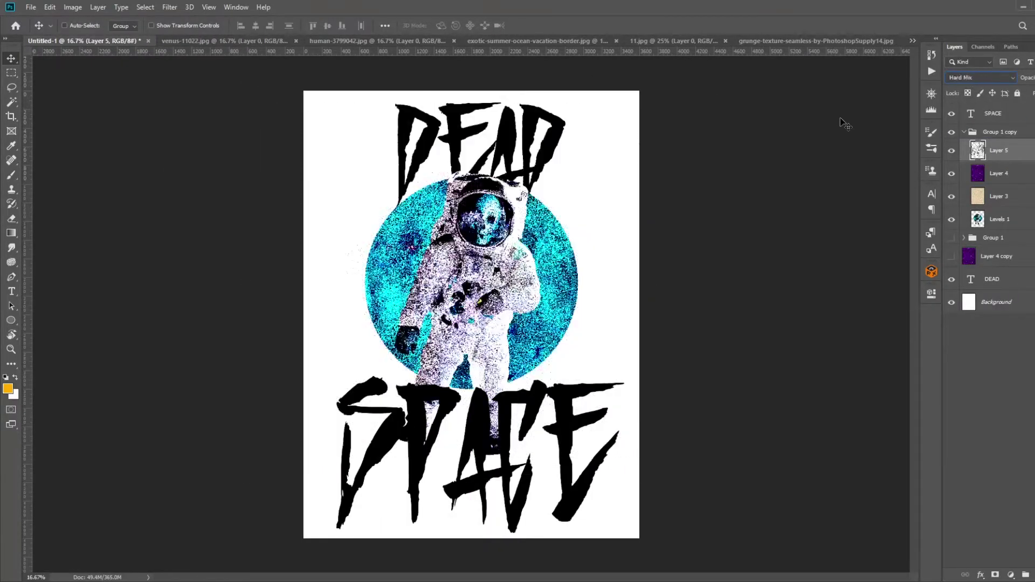
{"action": "left_click", "coordinate": [969, 323]}
{"action": "key", "text": "Up"}
{"action": "key", "text": "Up"}
{"action": "key", "text": "Up"}
{"action": "key", "text": "Up"}
{"action": "key", "text": "Up"}
{"action": "key", "text": "Up"}
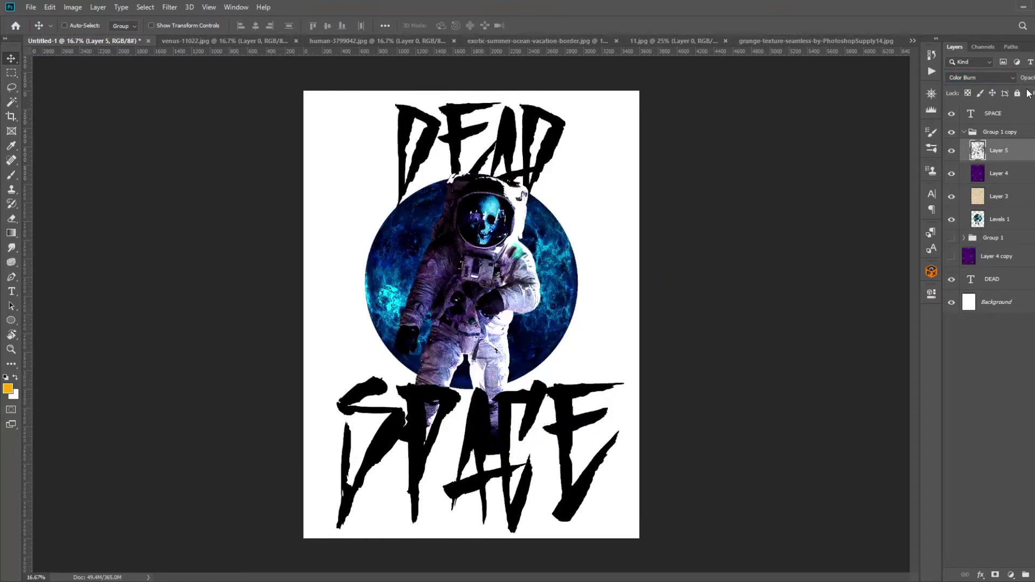
- Select the artwork by inverting a Magic Wand selection, then tint the circle with an orange gradient
{"action": "key", "text": "w"}
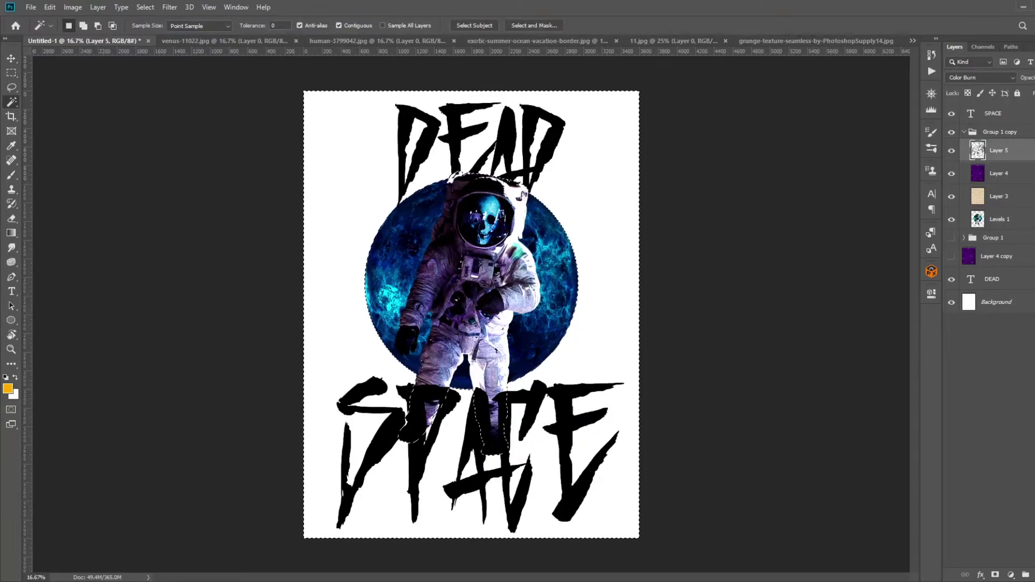
{"action": "left_click", "coordinate": [997, 173]}
{"action": "left_click", "coordinate": [576, 244]}
{"action": "key", "text": "ctrl+shift+i"}
{"action": "key", "text": "l"}
{"action": "key", "text": "ctrl+j"}
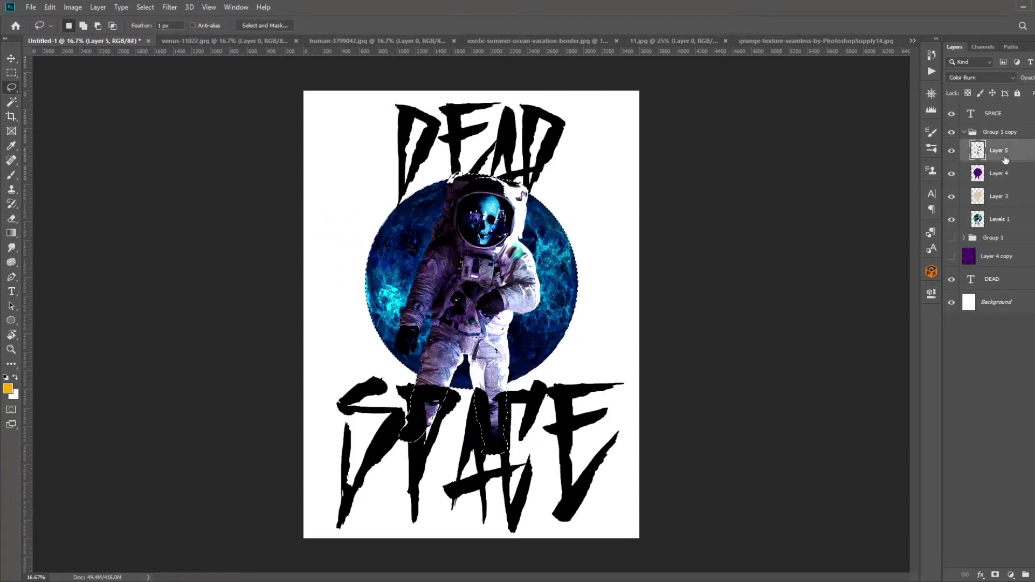
{"action": "left_click", "coordinate": [11, 233]}
{"action": "left_click_drag", "start_coordinate": [572, 350], "coordinate": [463, 259]}
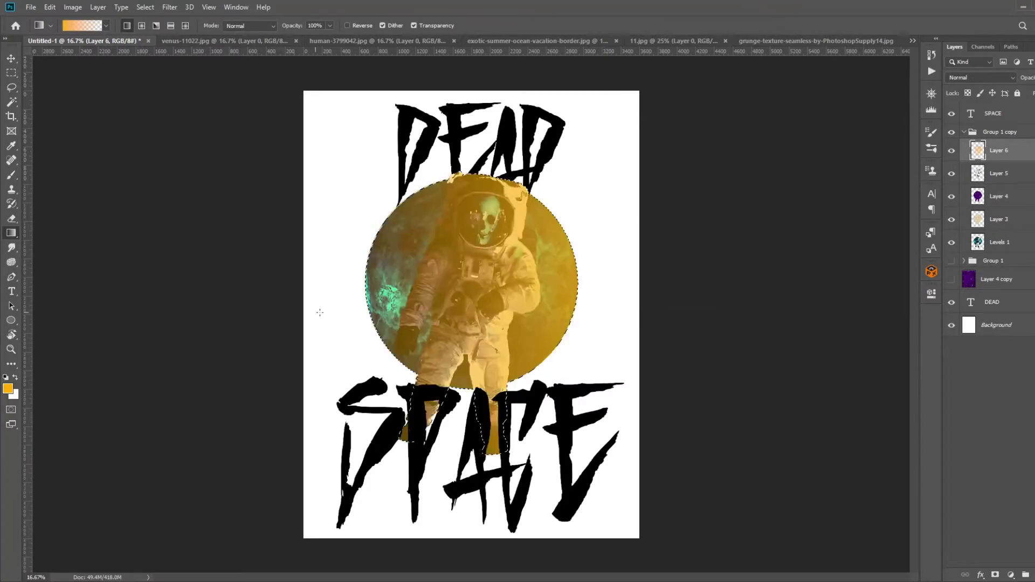
- Set the gradient tint layer to Linear Burn
{"action": "left_click", "coordinate": [980, 77]}
{"action": "scroll", "coordinate": [980, 78], "scroll_direction": "down", "scroll_amount": 8}
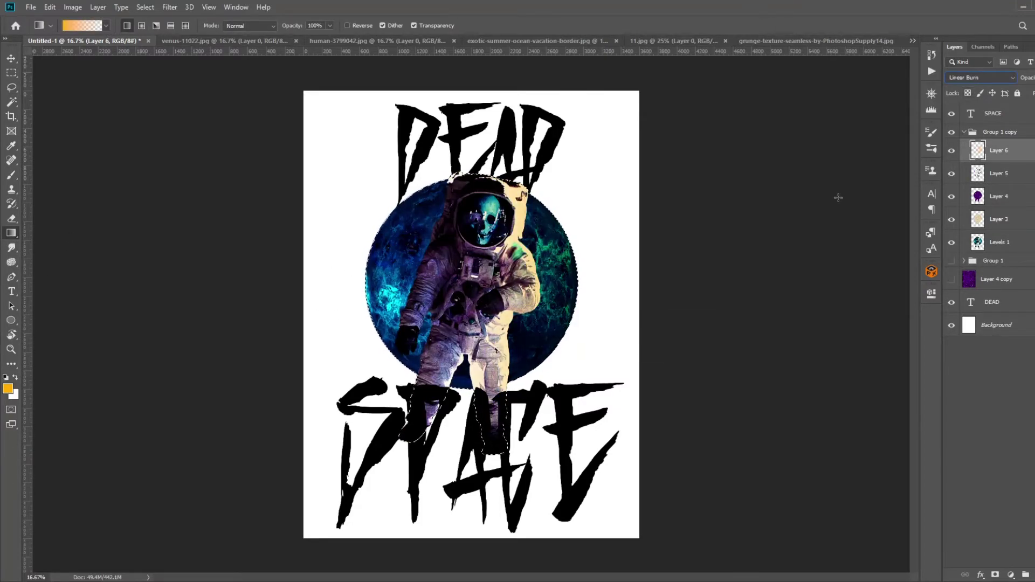
{"action": "key", "text": "Up"}
{"action": "key", "text": "Up"}
{"action": "key", "text": "Up"}
{"action": "key", "text": "i"}
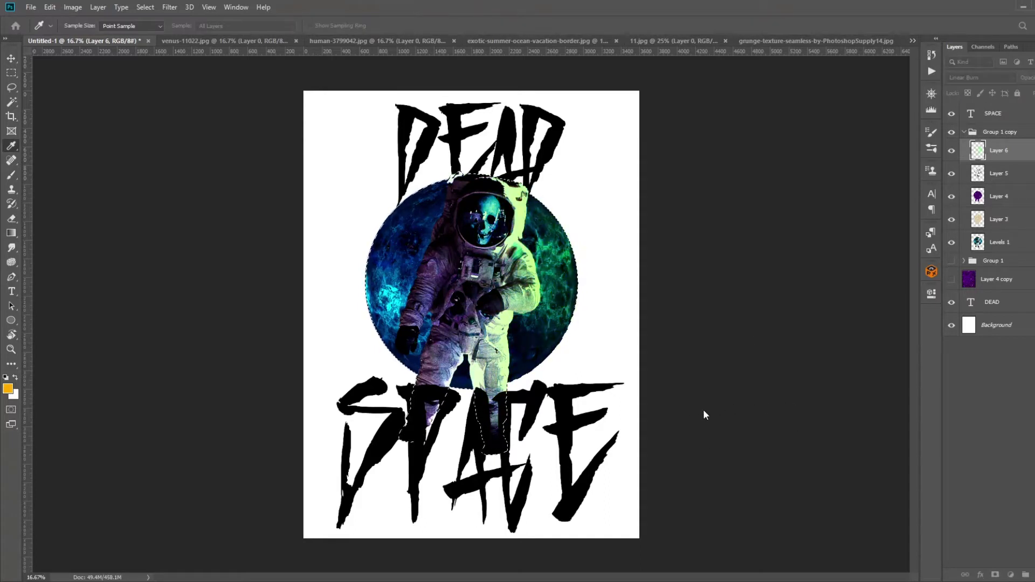
- Duplicate the gradient tint layer and add a new empty layer
{"action": "key", "text": "v"}
{"action": "key", "text": "ctrl+j"}
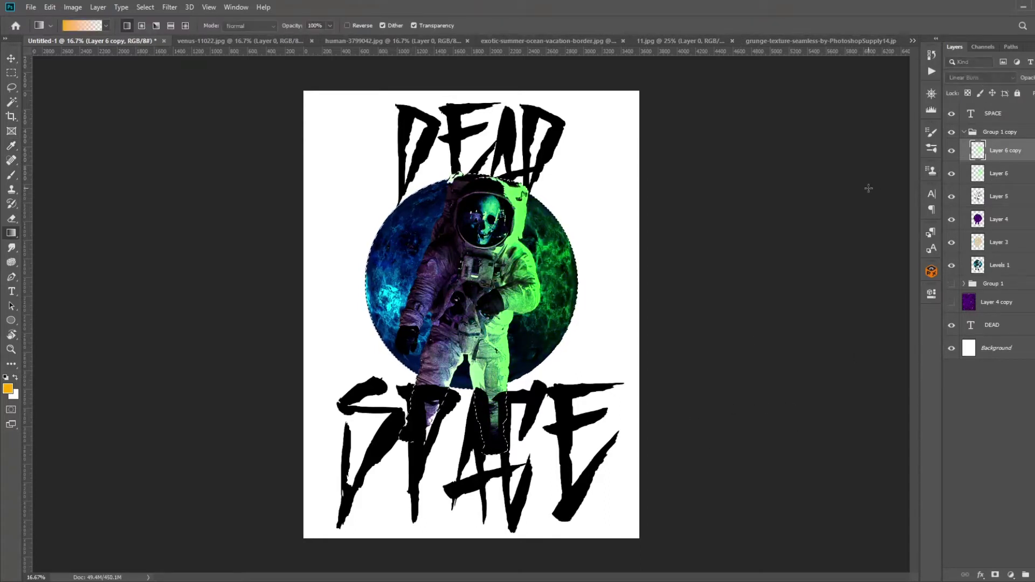
{"action": "key", "text": "ctrl+t"}
{"action": "key", "text": "Return"}
{"action": "key", "text": "g"}
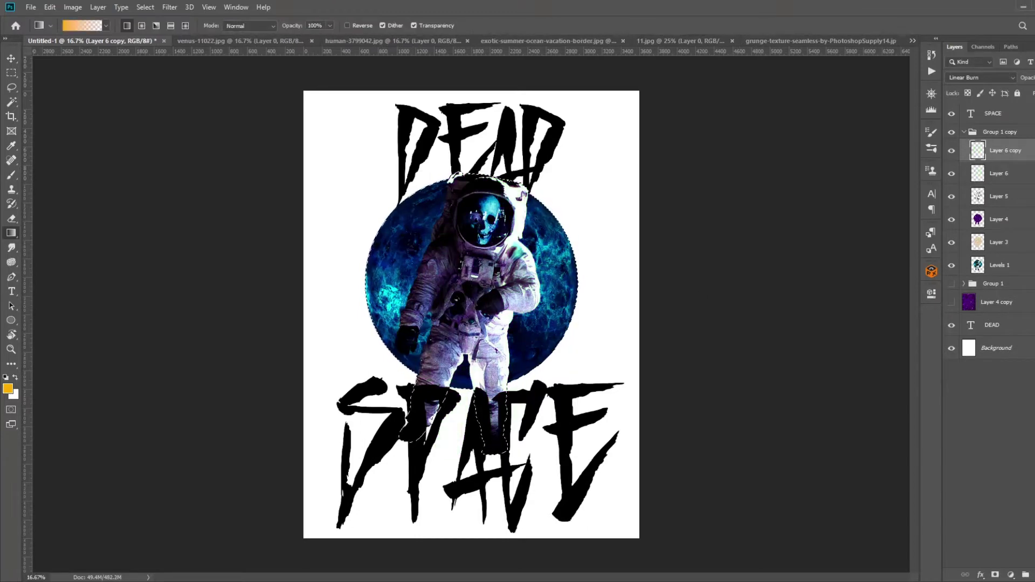
{"action": "key", "text": "ctrl+shift+alt+n"}
- Tint the circle with an orange gradient and merge the artwork group into one layer
{"action": "left_click_drag", "start_coordinate": [507, 426], "coordinate": [342, 151]}
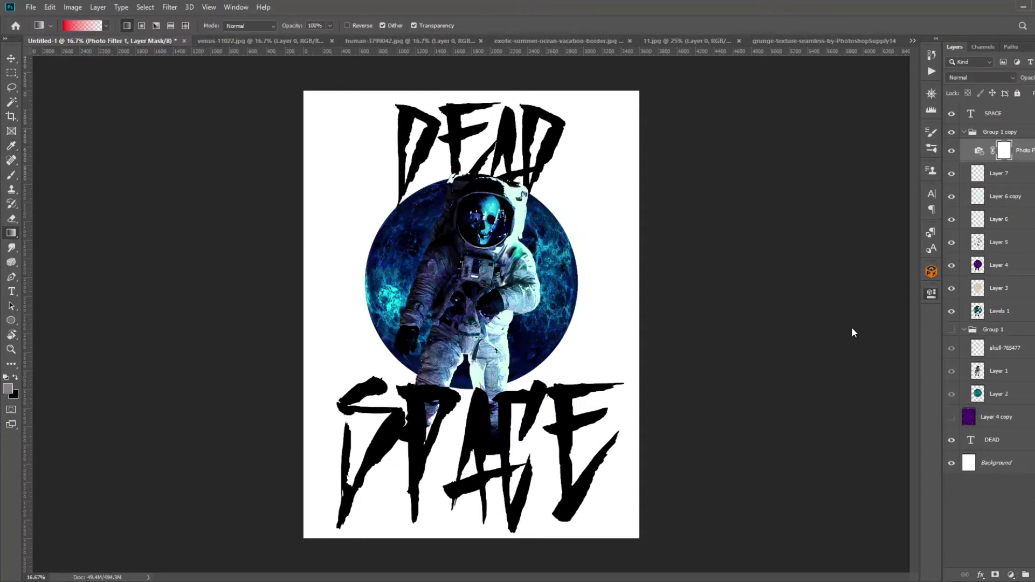
{"action": "left_click", "coordinate": [1008, 440]}
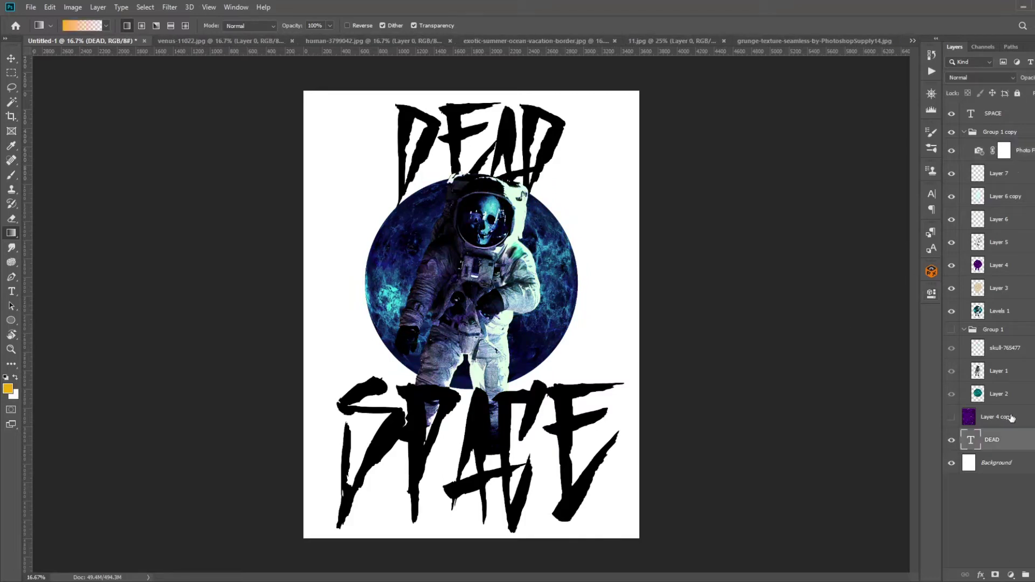
{"action": "left_click", "coordinate": [965, 133]}
{"action": "key", "text": "ctrl+e"}
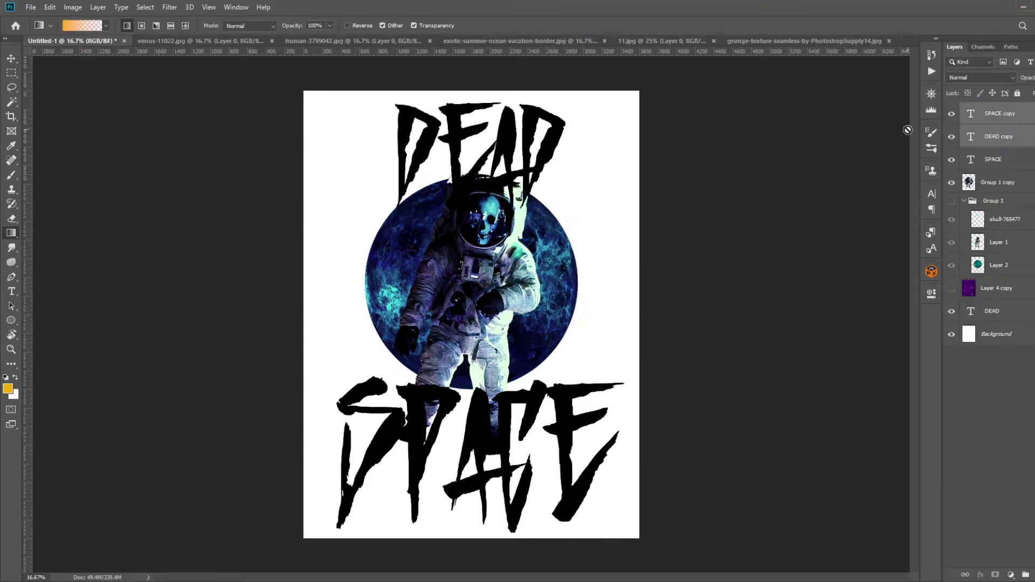
- Merge the DEAD and SPACE lettering copies into pixel layers
{"action": "left_click", "coordinate": [1017, 267]}
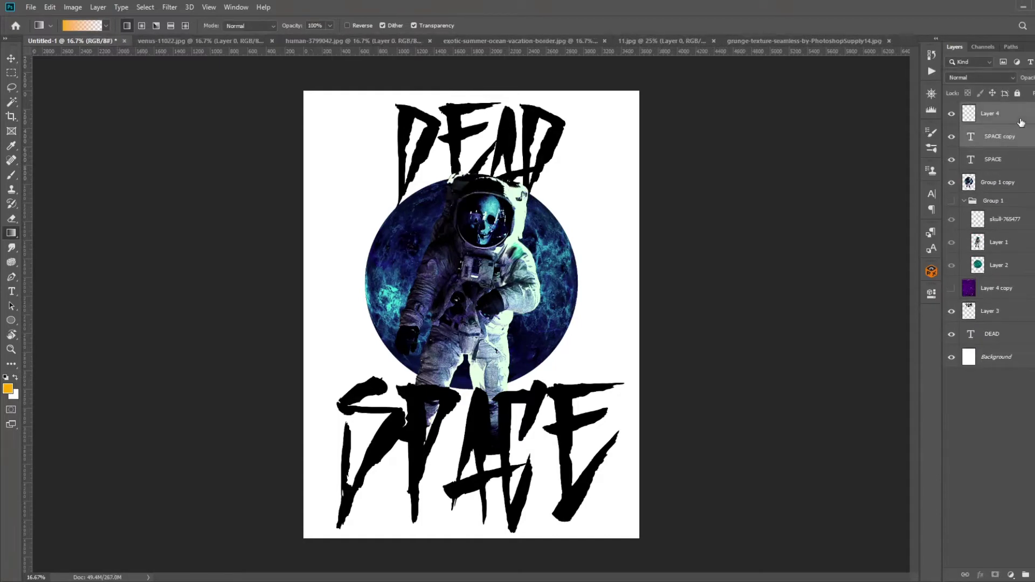
{"action": "key", "text": "ctrl+e"}
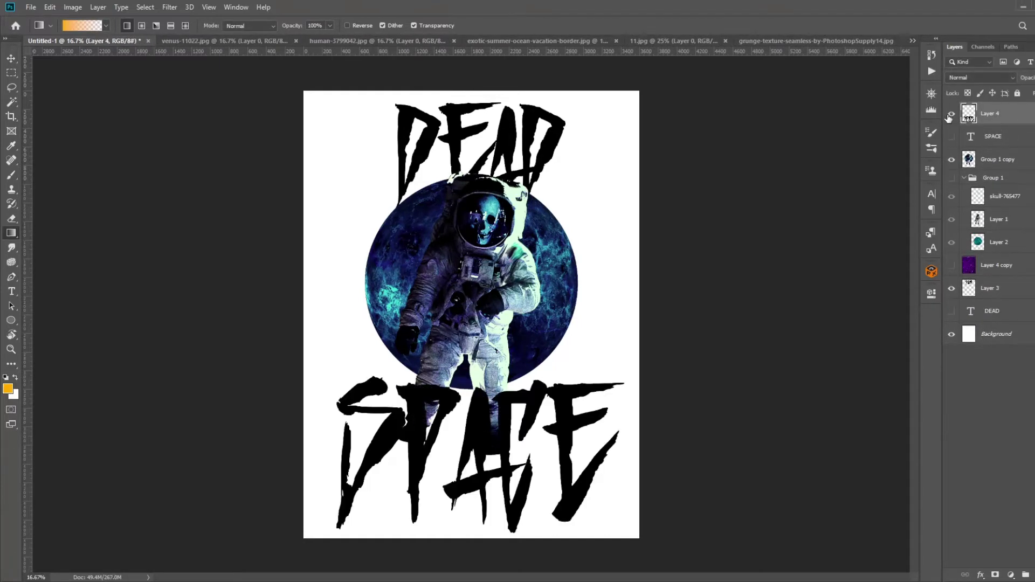
{"action": "left_click", "coordinate": [952, 183]}
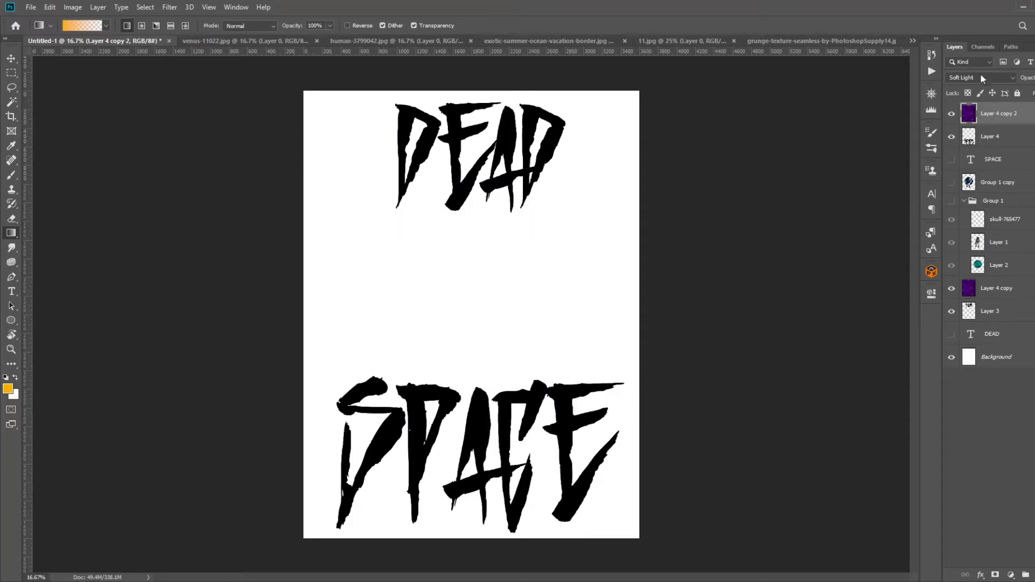
- Clip the purple texture into the DEAD and SPACE letters and show the astronaut again
{"action": "key", "text": "ctrl+alt+g"}
{"action": "left_click", "coordinate": [992, 137]}
{"action": "left_click", "coordinate": [969, 136], "text": "ctrl"}
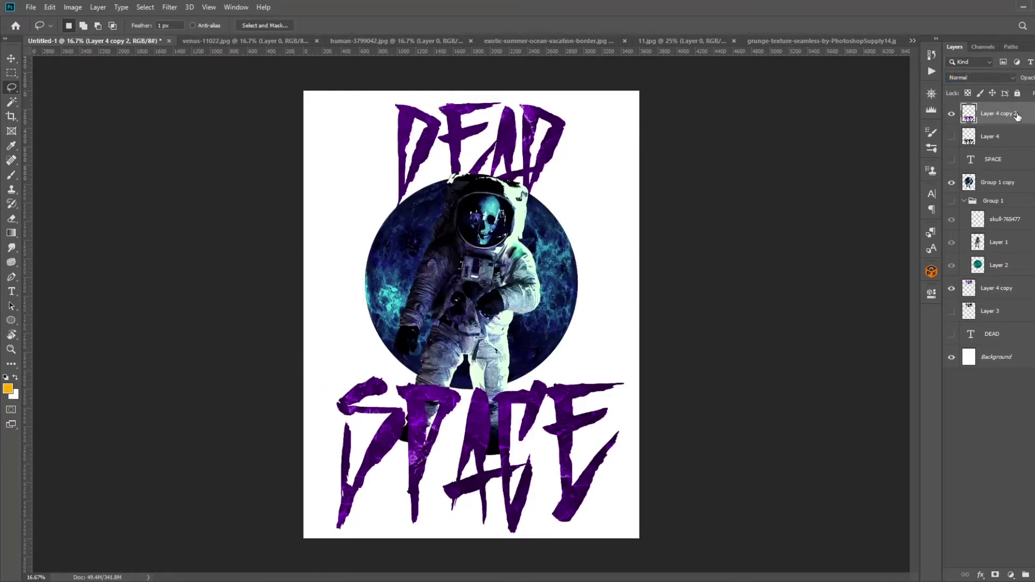
- Shift both lettering textures' hue from purple to dark blue
{"action": "key", "text": "ctrl+u"}
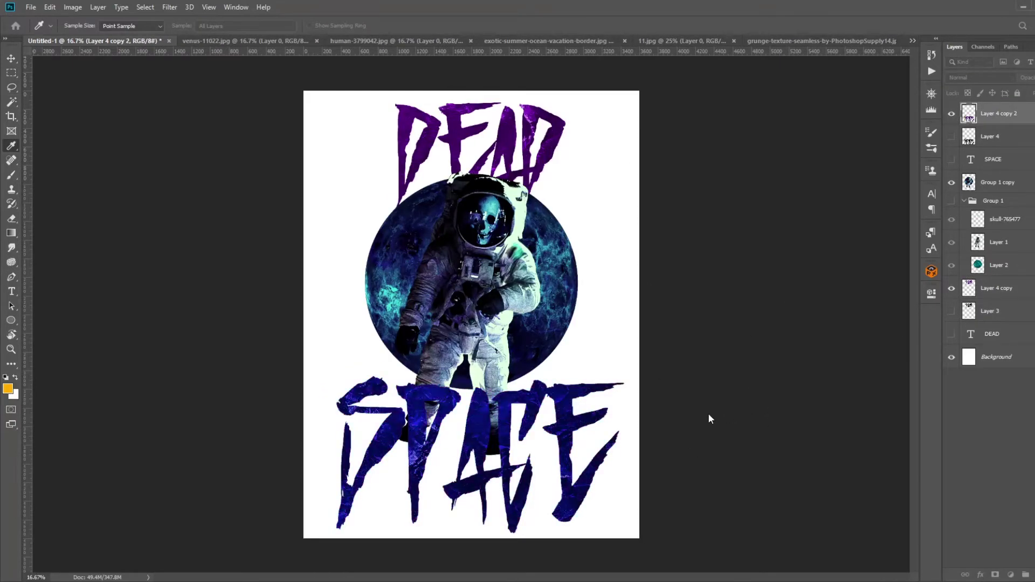
{"action": "key", "text": "Return"}
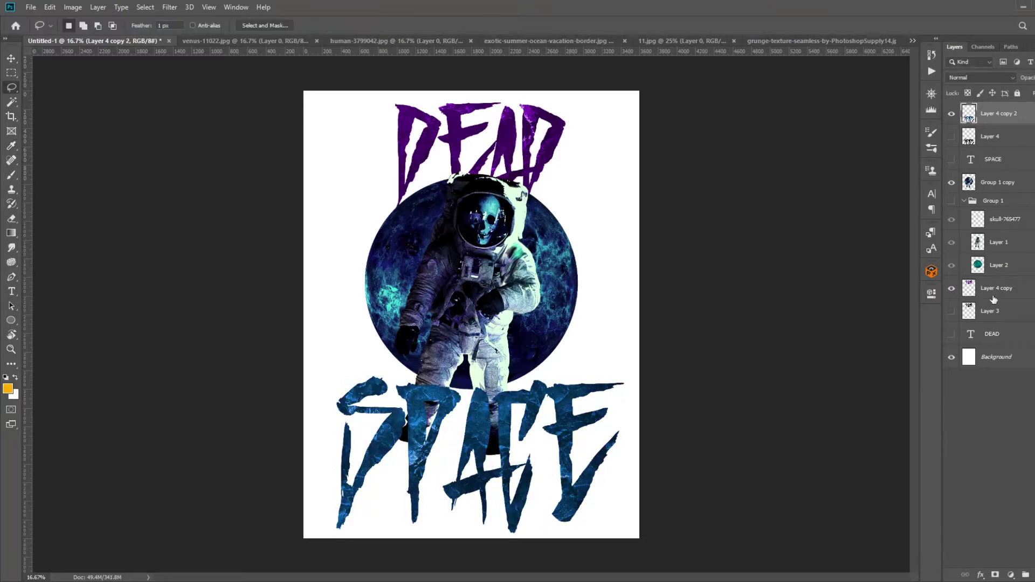
{"action": "left_click", "coordinate": [994, 299]}
{"action": "key", "text": "ctrl+u"}
{"action": "key", "text": "Return"}
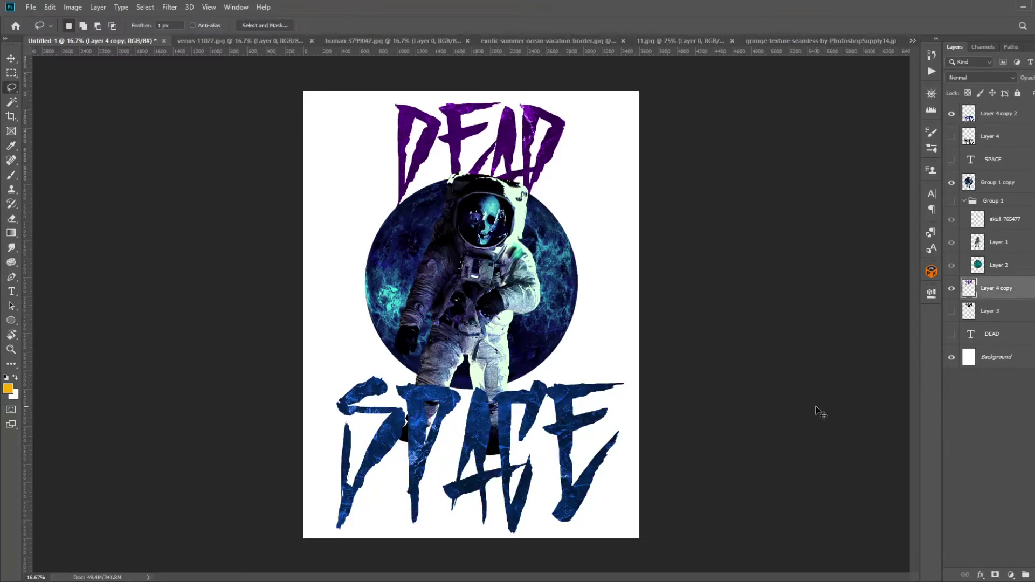
{"action": "key", "text": "ctrl+u"}
{"action": "key", "text": "Return"}
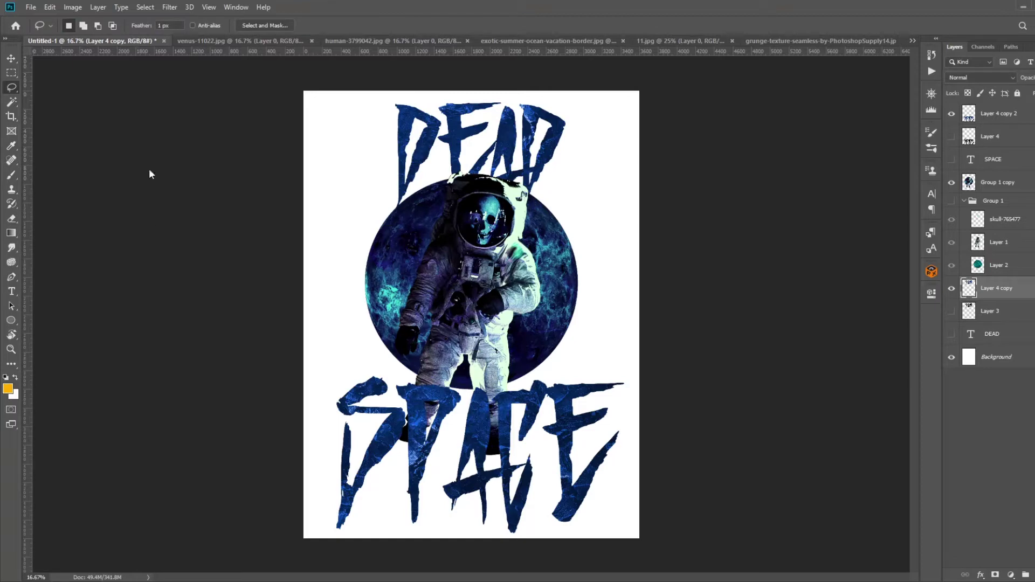
- Save the poster as 11.psd and fill a new layer above Background with black
{"action": "key", "text": "ctrl+shift+alt+n"}
{"action": "key", "text": "d"}
{"action": "key", "text": "alt+BackSpace"}
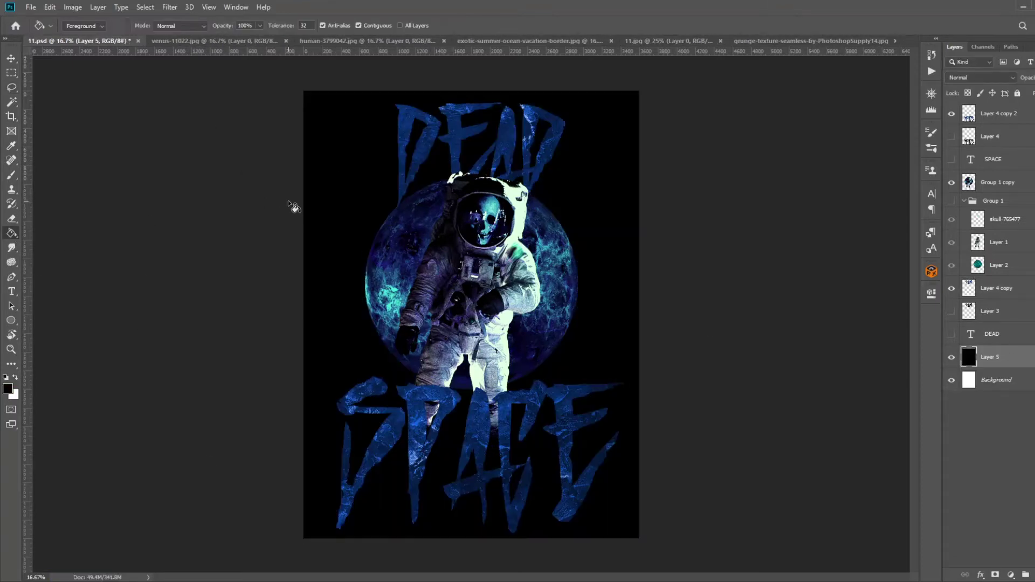
{"action": "key", "text": "c"}
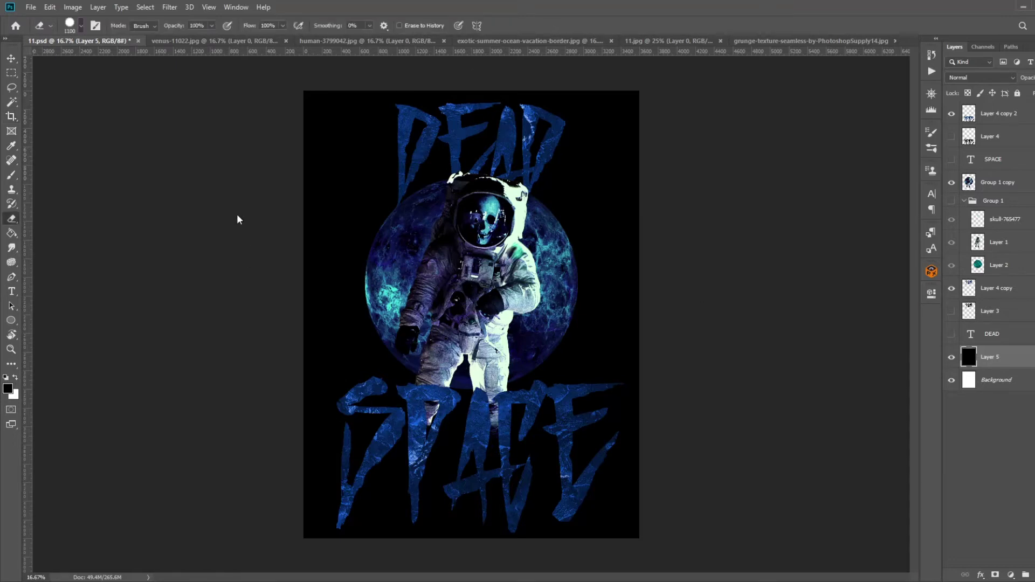
- On a new top layer, sample light cyan from the astronaut, try sparkle strokes, then undo them
{"action": "key", "text": "ctrl+shift+alt+n"}
{"action": "key", "text": "ctrl+shift+bracketright"}
{"action": "key", "text": "i"}
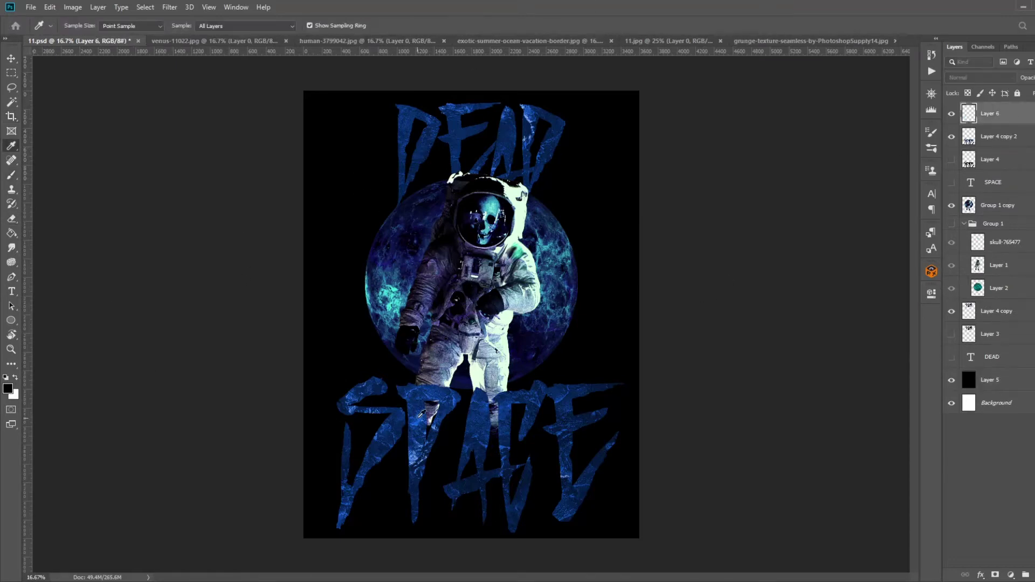
{"action": "left_click", "coordinate": [509, 315]}
{"action": "key", "text": "b"}
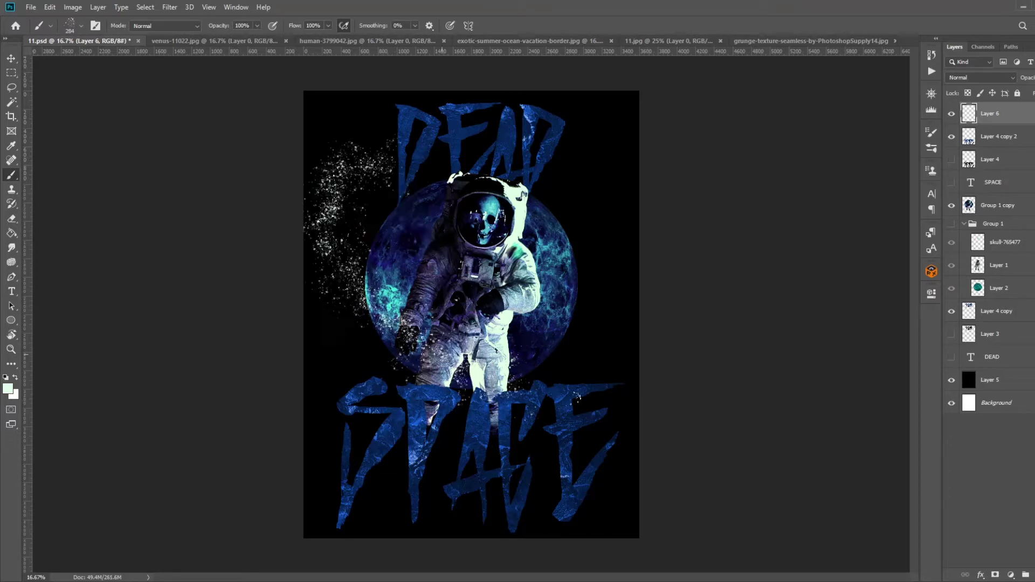
{"action": "key", "text": "ctrl+z"}
{"action": "key", "text": "ctrl+shift+z"}
{"action": "key", "text": "ctrl+shift+z"}
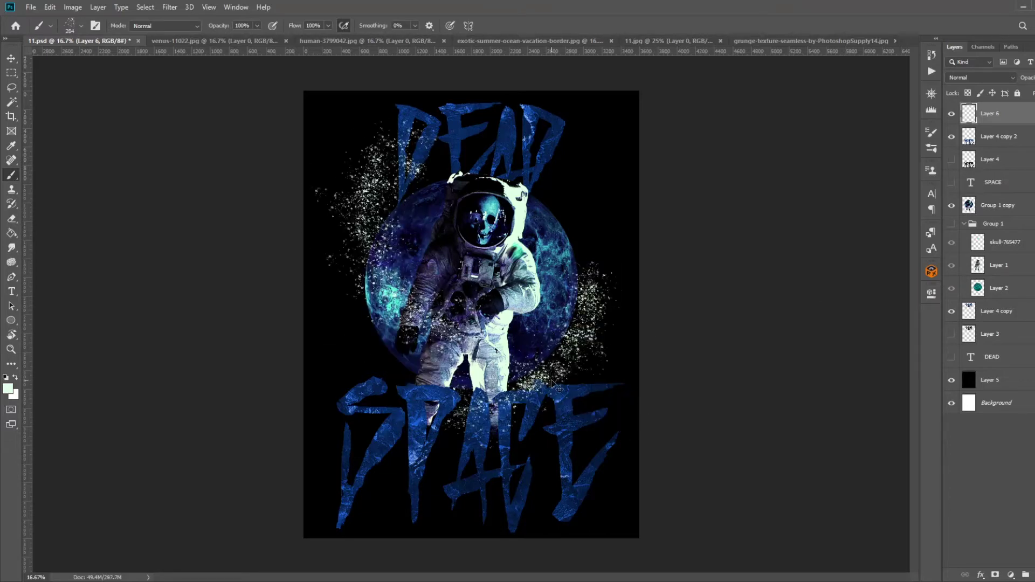
{"action": "key", "text": "ctrl+z"}
{"action": "key", "text": "ctrl+z"}
{"action": "left_click", "coordinate": [1008, 381]}
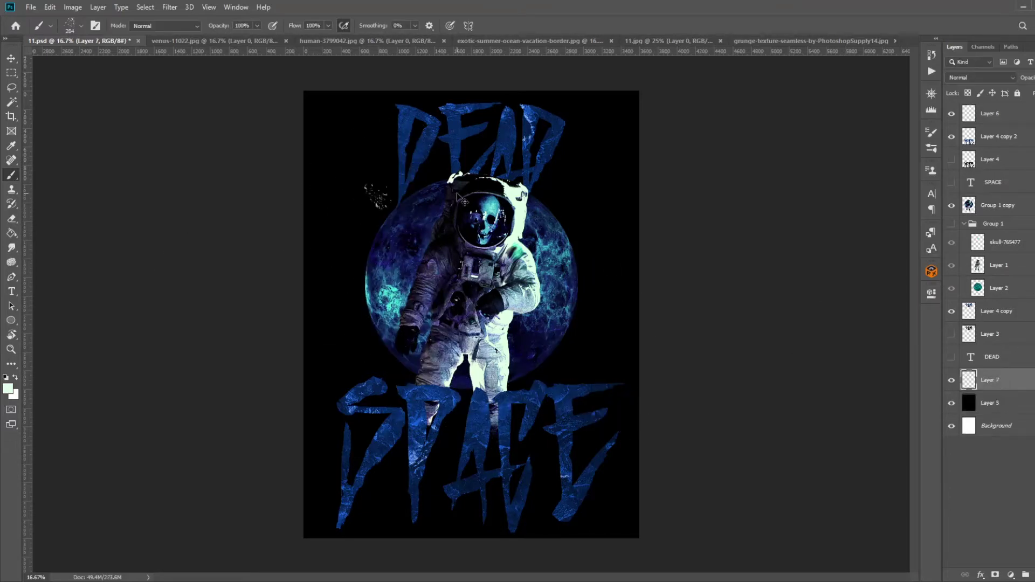
- On a new layer above the black fill, stamp pale cyan splatters around the planet with an 800 brush
{"action": "key", "text": "ctrl+shift+z"}
{"action": "key", "text": "ctrl+z"}
{"action": "key", "text": "ctrl+shift+z"}
{"action": "key", "text": "ctrl+z"}
{"action": "key", "text": "ctrl+z"}
{"action": "key", "text": "r"}
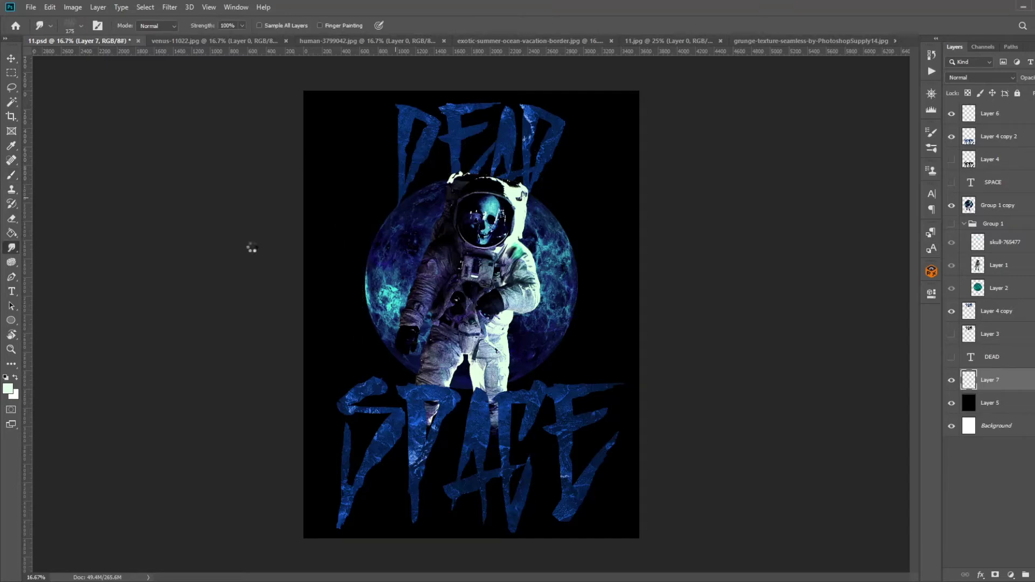
{"action": "key", "text": "ctrl+shift+z"}
{"action": "key", "text": "ctrl+shift+z"}
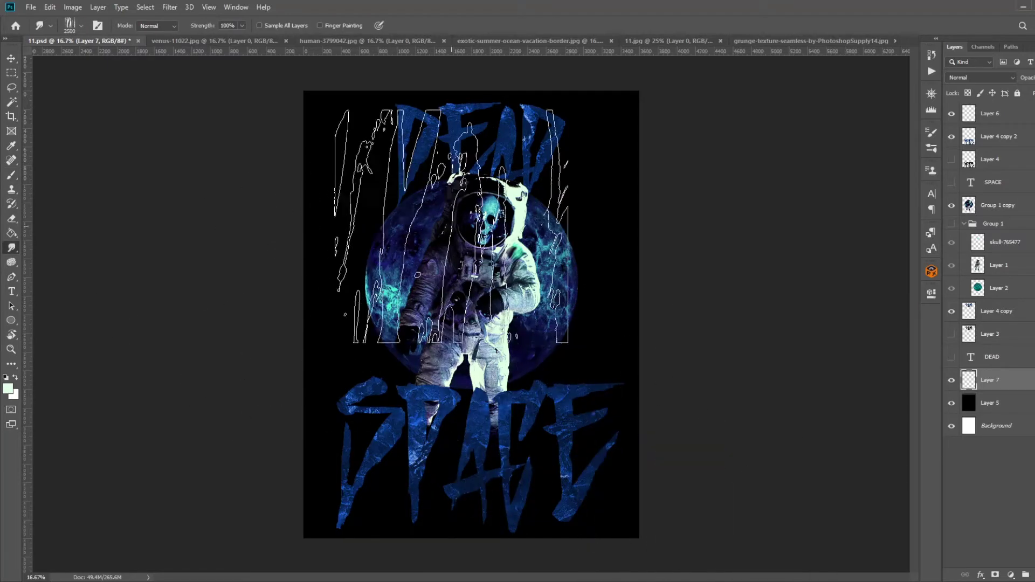
{"action": "key", "text": "ctrl+z"}
{"action": "key", "text": "ctrl+z"}
{"action": "key", "text": "b"}
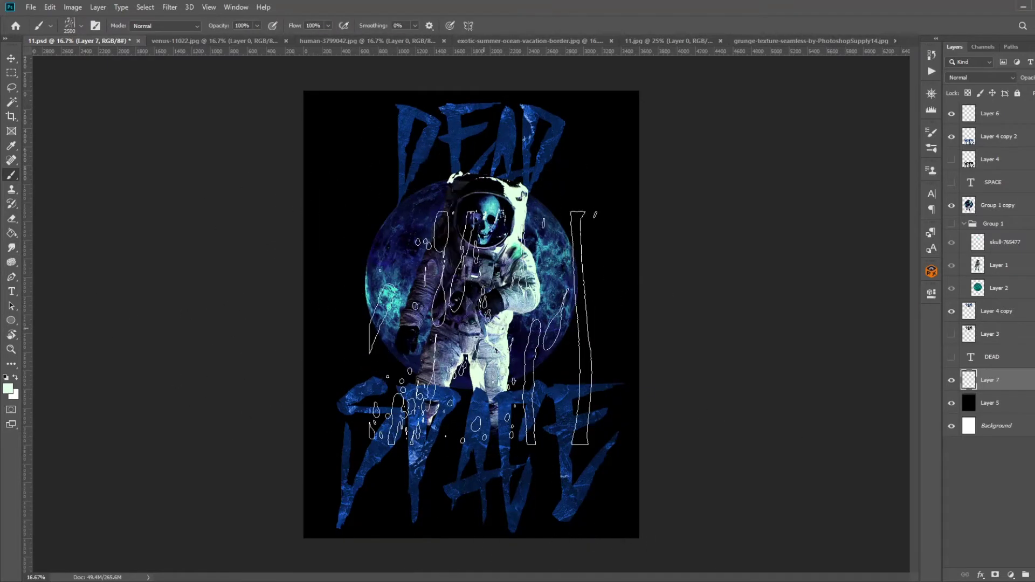
{"action": "key", "text": "bracketleft"}
{"action": "key", "text": "bracketleft"}
{"action": "key", "text": "bracketleft"}
{"action": "left_click", "coordinate": [410, 178]}
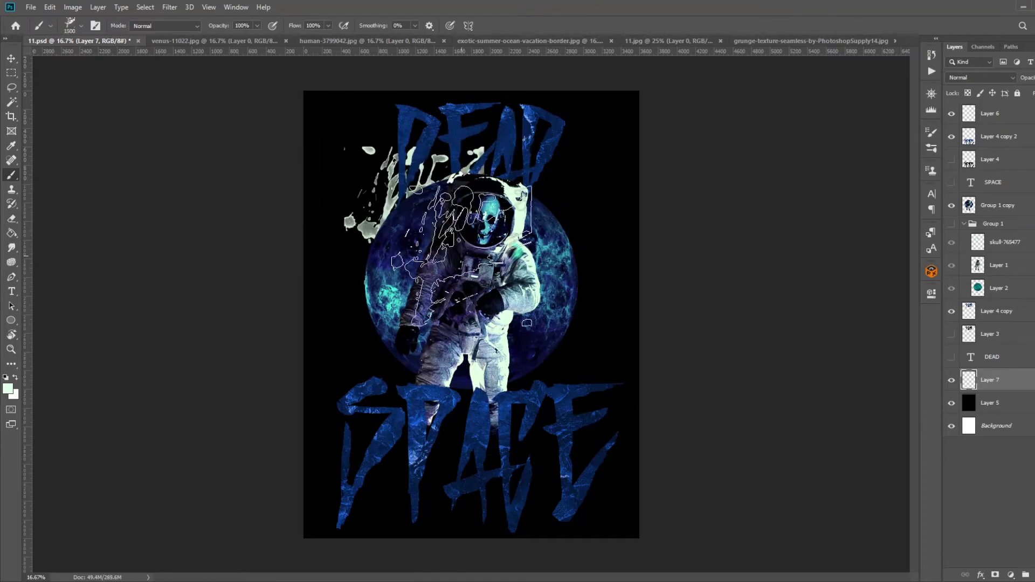
{"action": "left_click", "coordinate": [442, 238]}
{"action": "left_click", "coordinate": [453, 356]}
- Add more splatters with a different tip at rotated view angles, erase excess, and straighten the view
{"action": "key", "text": "r"}
{"action": "mouse_move", "coordinate": [540, 262]}
{"action": "left_mouse_down"}
{"action": "mouse_move", "coordinate": [392, 280]}
{"action": "mouse_move", "coordinate": [81, 277]}
{"action": "left_mouse_up"}
{"action": "key", "text": "period"}
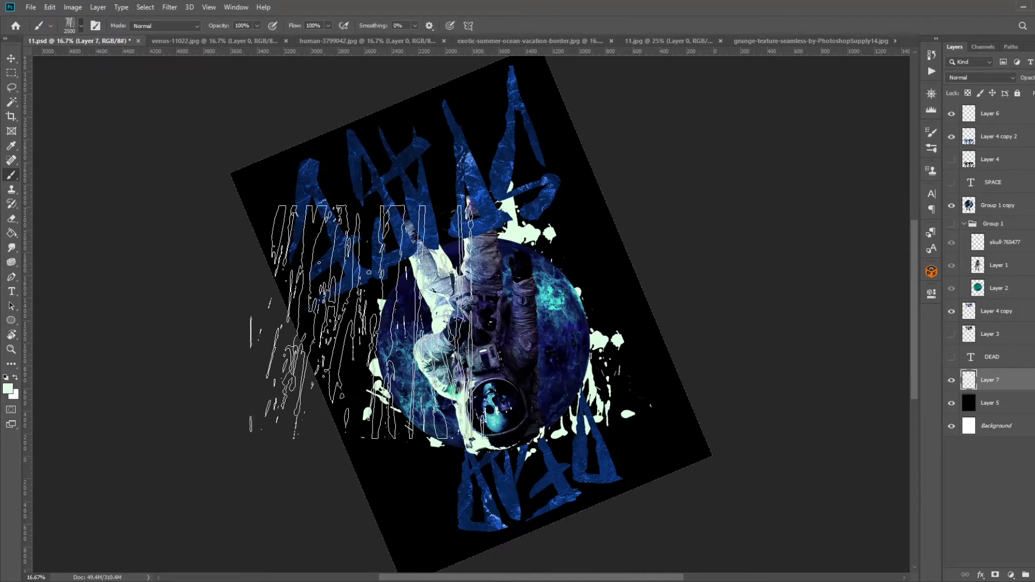
{"action": "key", "text": "r"}
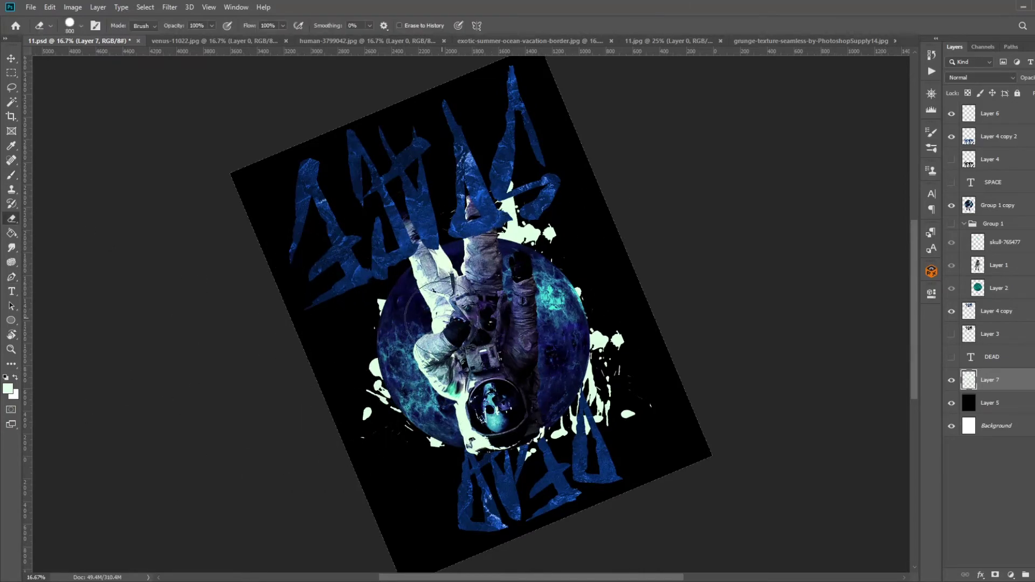
{"action": "mouse_move", "coordinate": [401, 303]}
{"action": "left_mouse_down"}
{"action": "mouse_move", "coordinate": [360, 549]}
{"action": "mouse_move", "coordinate": [573, 248]}
{"action": "left_mouse_up"}
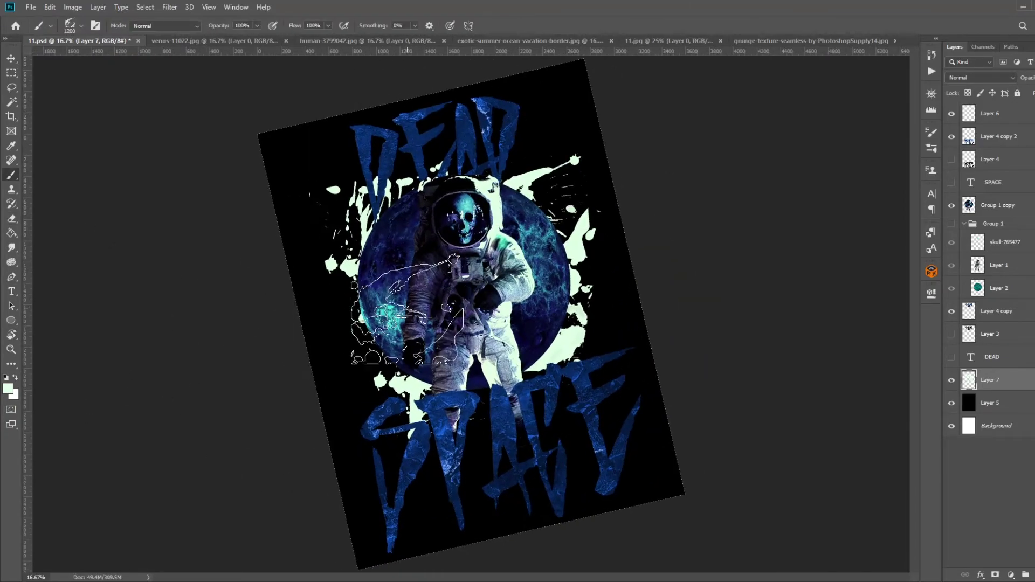
{"action": "key", "text": "r"}
{"action": "key", "text": "Escape"}
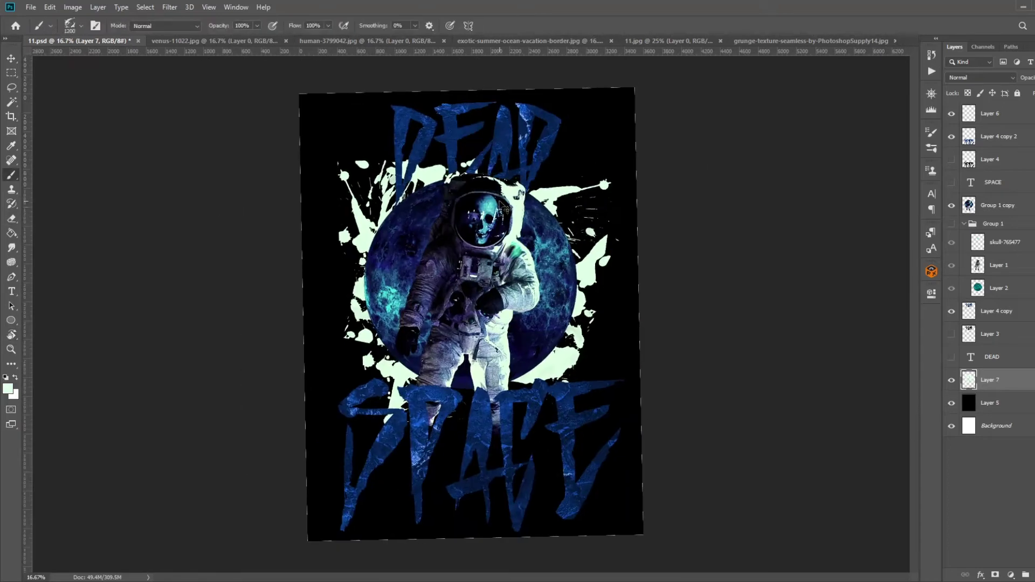
{"action": "mouse_move", "coordinate": [388, 173]}
{"action": "left_mouse_down"}
{"action": "mouse_move", "coordinate": [699, 175]}
{"action": "mouse_move", "coordinate": [247, 223]}
{"action": "left_mouse_up"}
{"action": "key", "text": "e"}
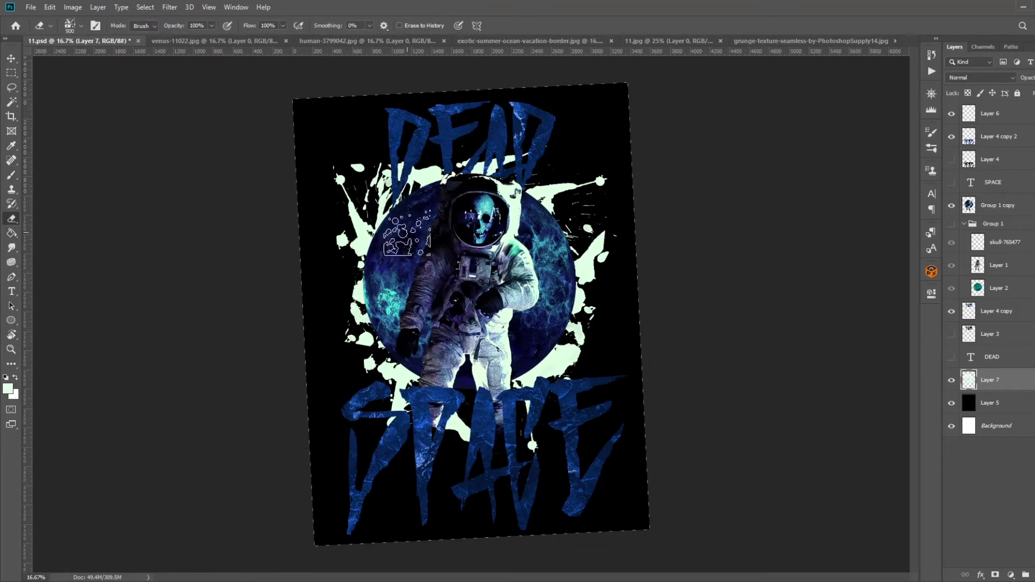
{"action": "mouse_move", "coordinate": [430, 211]}
{"action": "left_mouse_down"}
{"action": "mouse_move", "coordinate": [477, 200]}
{"action": "mouse_move", "coordinate": [449, 280]}
{"action": "mouse_move", "coordinate": [643, 104]}
{"action": "mouse_move", "coordinate": [655, 116]}
{"action": "left_mouse_up"}
{"action": "key", "text": "r"}
{"action": "left_click", "coordinate": [998, 136]}
- On new Layer 8, brush a light glow along the selected planet rim, then deselect
{"action": "left_click", "coordinate": [998, 205]}
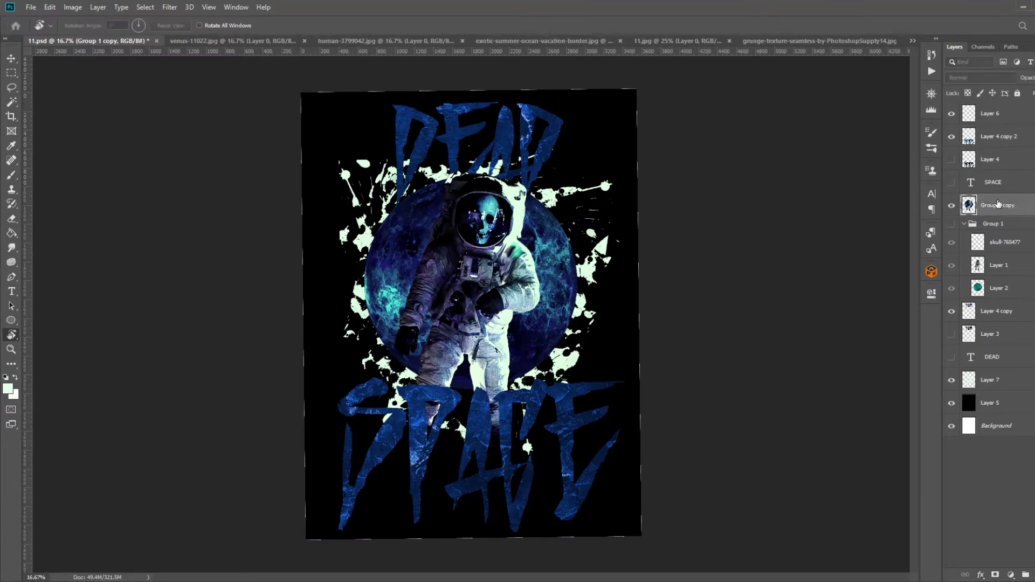
{"action": "key", "text": "ctrl+shift+alt+n"}
{"action": "key", "text": "b"}
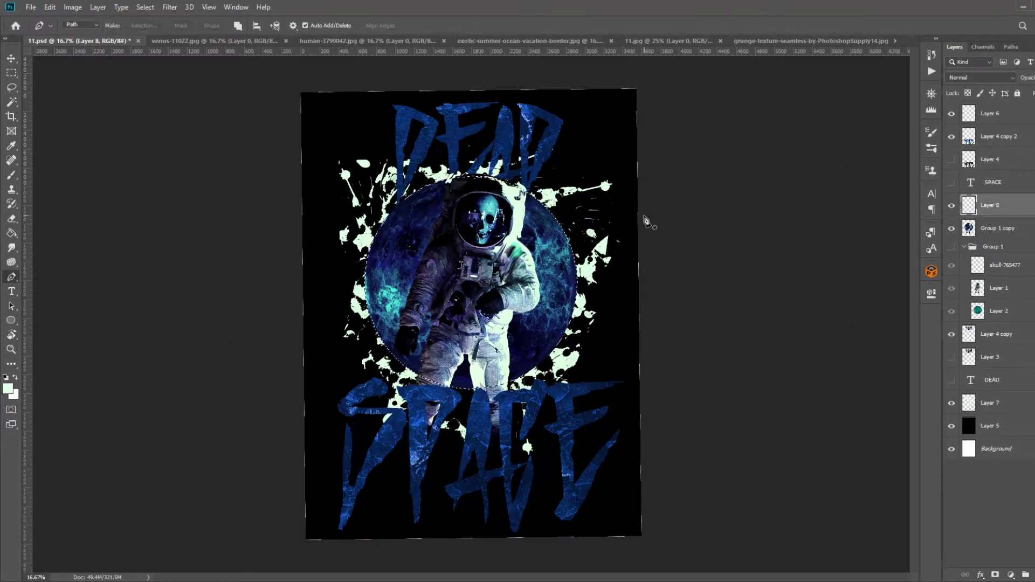
{"action": "scroll", "coordinate": [542, 114], "scroll_direction": "up", "scroll_amount": 2}
{"action": "left_click_drag", "start_coordinate": [534, 73], "coordinate": [483, 21]}
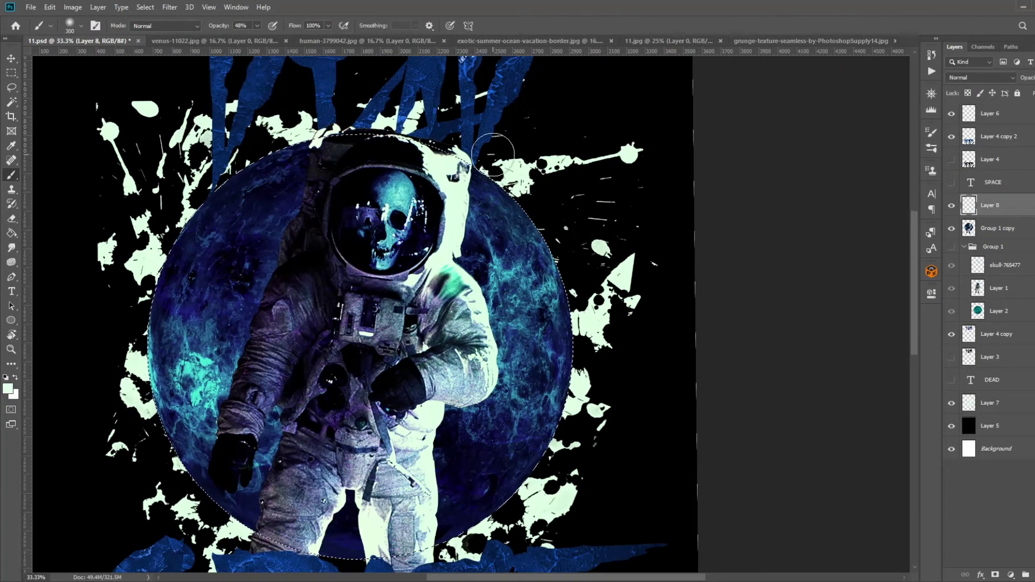
{"action": "scroll", "coordinate": [552, 147], "scroll_direction": "down", "scroll_amount": 1}
{"action": "mouse_move", "coordinate": [437, 158]}
{"action": "left_mouse_down"}
{"action": "mouse_move", "coordinate": [340, 291]}
{"action": "mouse_move", "coordinate": [361, 341]}
{"action": "left_mouse_up"}
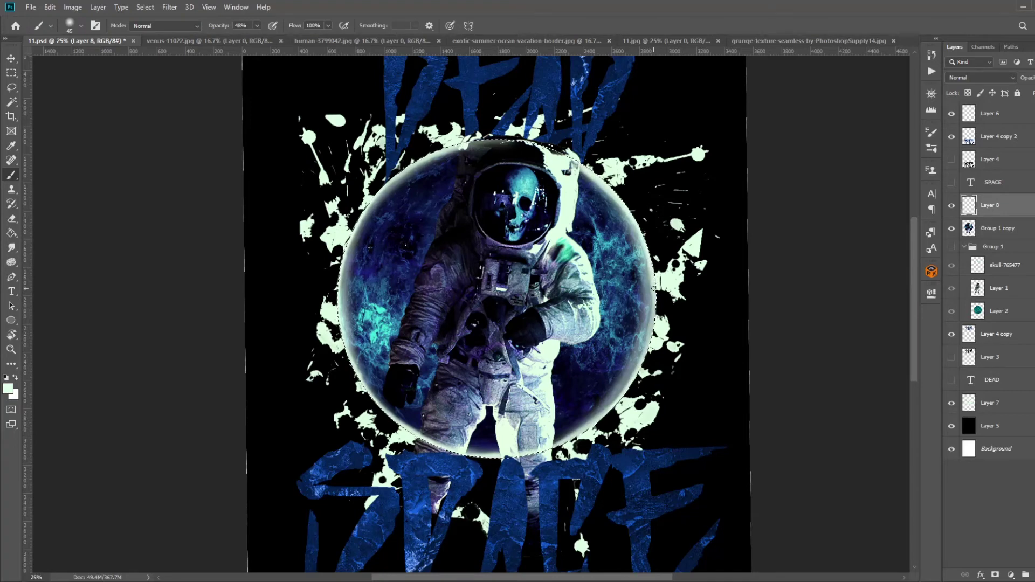
{"action": "key", "text": "ctrl+d"}
{"action": "key", "text": "e"}
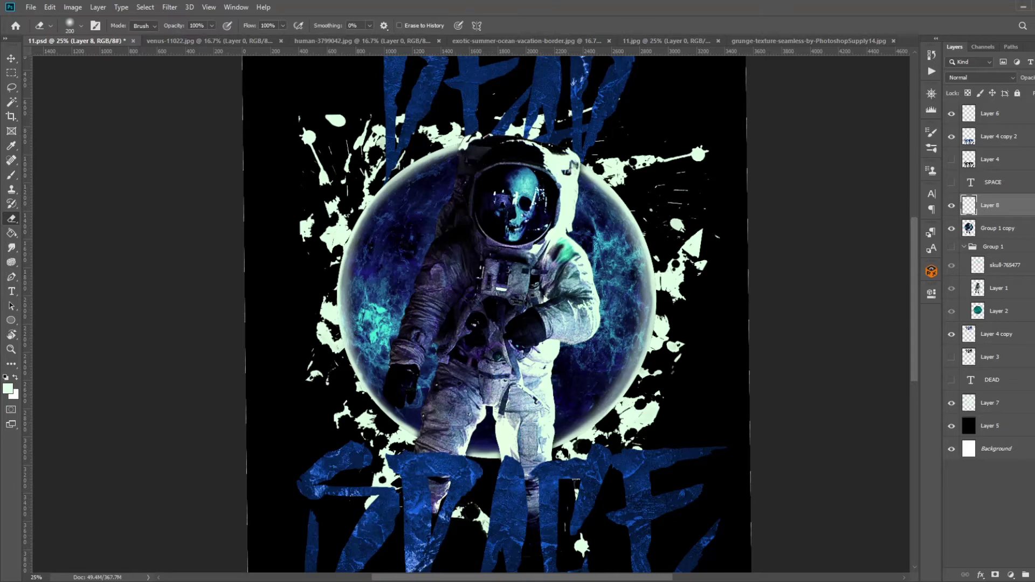
- Try Linear Dodge and Hard Light on the glow layer, settling on Color Burn
{"action": "key", "text": "alt+shift+w"}
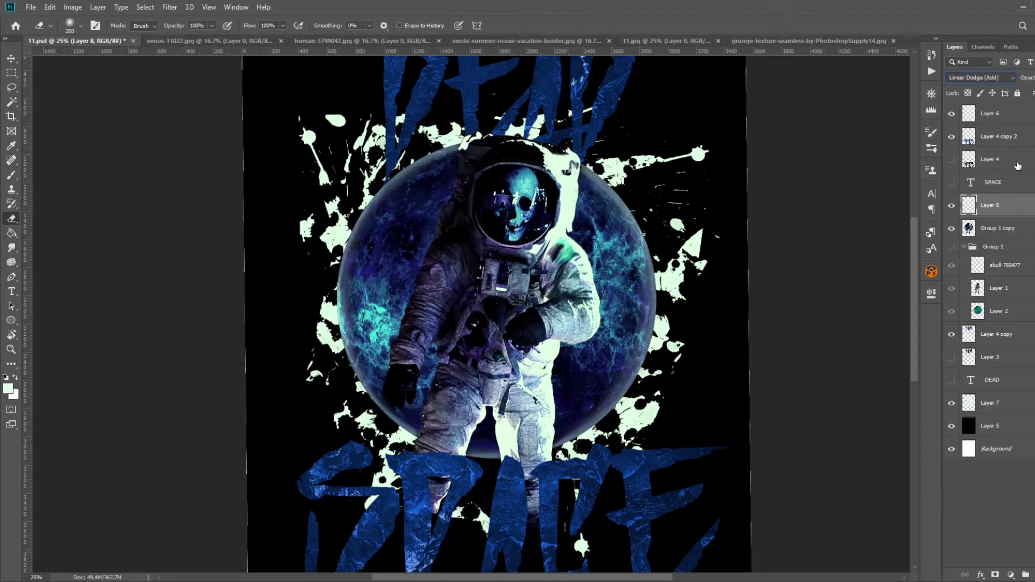
{"action": "key", "text": "shift+plus"}
{"action": "key", "text": "shift+plus"}
{"action": "key", "text": "shift+plus"}
{"action": "key", "text": "shift+minus"}
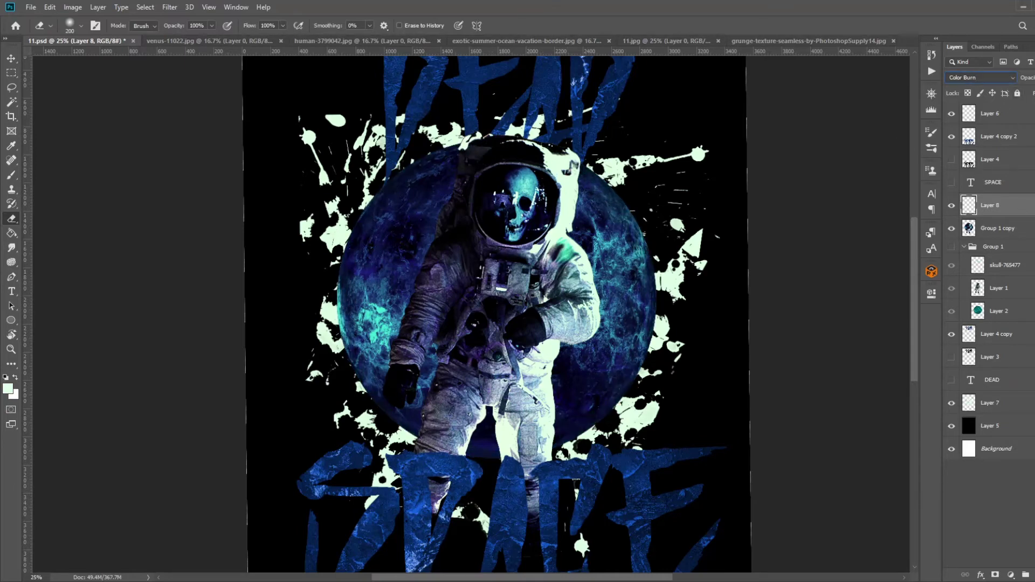
{"action": "key", "text": "alt+period"}
{"action": "left_click", "coordinate": [1010, 215]}
{"action": "key", "text": "i"}
{"action": "key", "text": "alt+shift+b"}
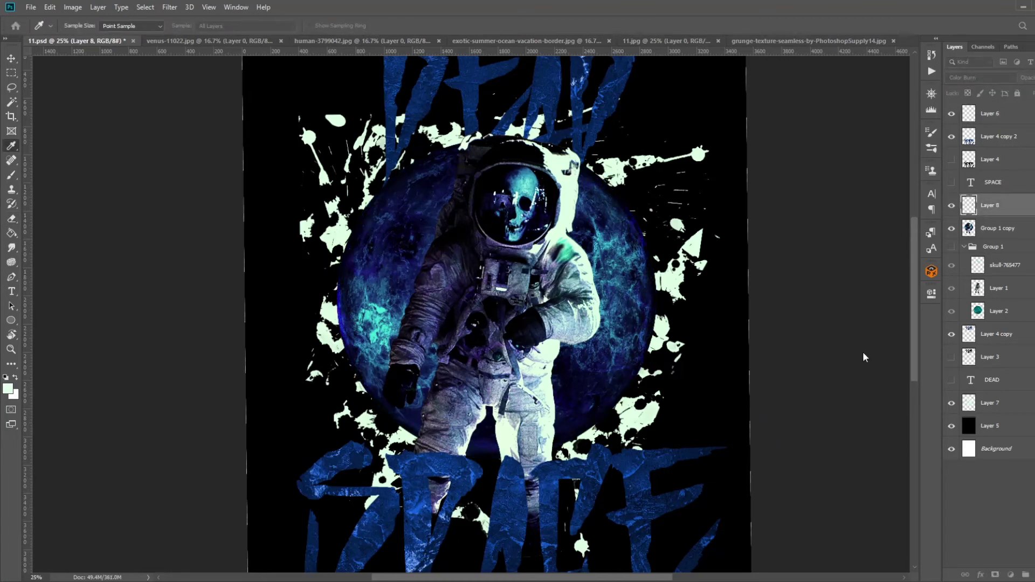
{"action": "key", "text": "ctrl+minus"}
{"action": "key", "text": "ctrl+minus"}
{"action": "key", "text": "ctrl+minus"}
{"action": "key", "text": "ctrl+plus"}
{"action": "key", "text": "ctrl+plus"}
- Load Layer 7's splatter shape and fill it grey on new Layer 9
{"action": "key", "text": "e"}
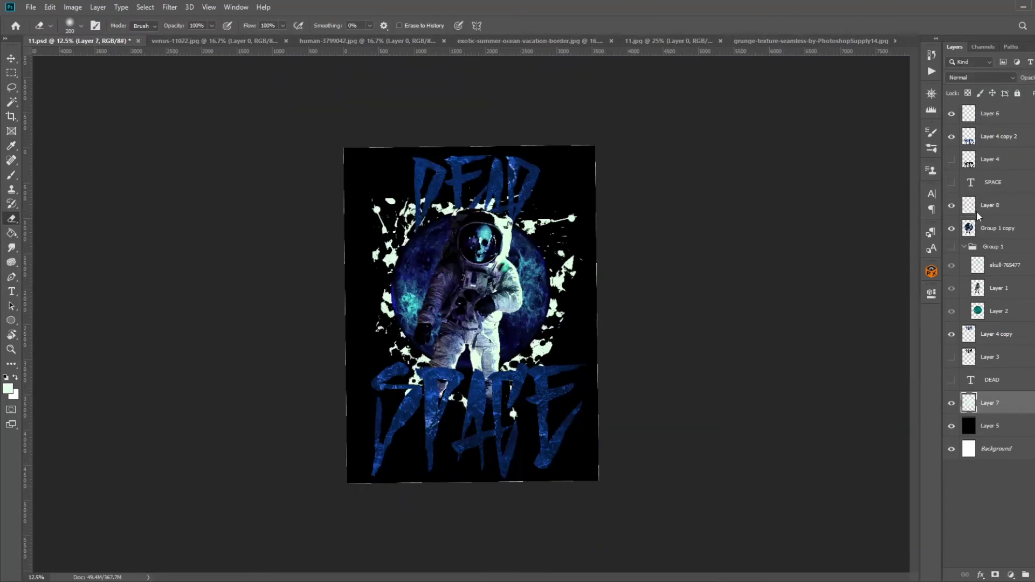
{"action": "left_click", "coordinate": [969, 403], "text": "ctrl"}
{"action": "key", "text": "ctrl+shift+alt+n"}
{"action": "key", "text": "b"}
{"action": "key", "text": "ctrl+comma"}
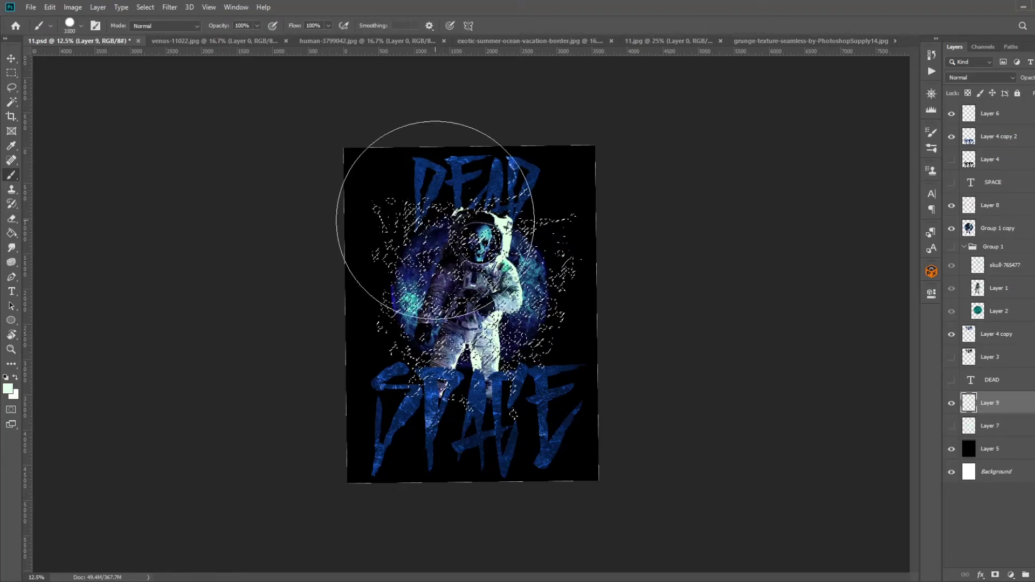
{"action": "key", "text": "alt+BackSpace"}
{"action": "key", "text": "ctrl+plus"}
- Deselect and hide the grey splatter layer so no splatter shows
{"action": "key", "text": "l"}
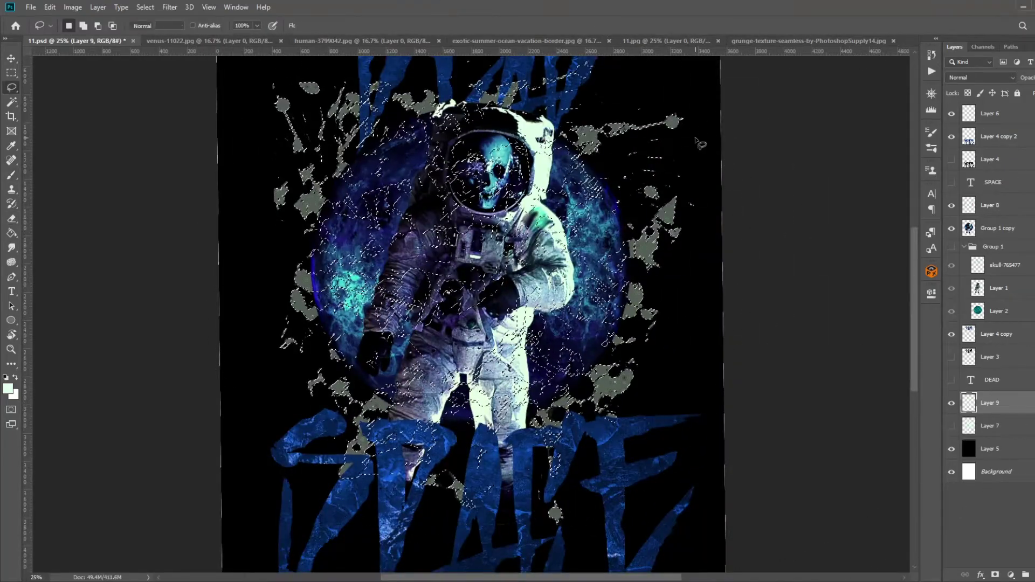
{"action": "key", "text": "ctrl+d"}
{"action": "key", "text": "ctrl+plus"}
{"action": "key", "text": "ctrl+plus"}
{"action": "key", "text": "ctrl+plus"}
{"action": "scroll", "coordinate": [469, 313], "scroll_direction": "up", "scroll_amount": 5}
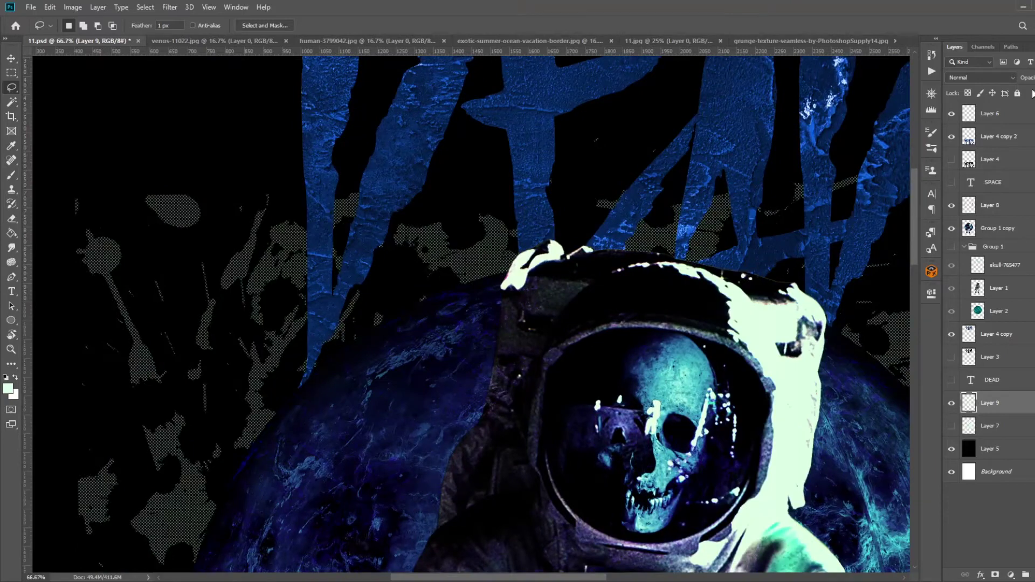
{"action": "key", "text": "ctrl+minus"}
{"action": "key", "text": "ctrl+minus"}
{"action": "key", "text": "ctrl+minus"}
{"action": "key", "text": "ctrl+minus"}
{"action": "key", "text": "ctrl+comma"}
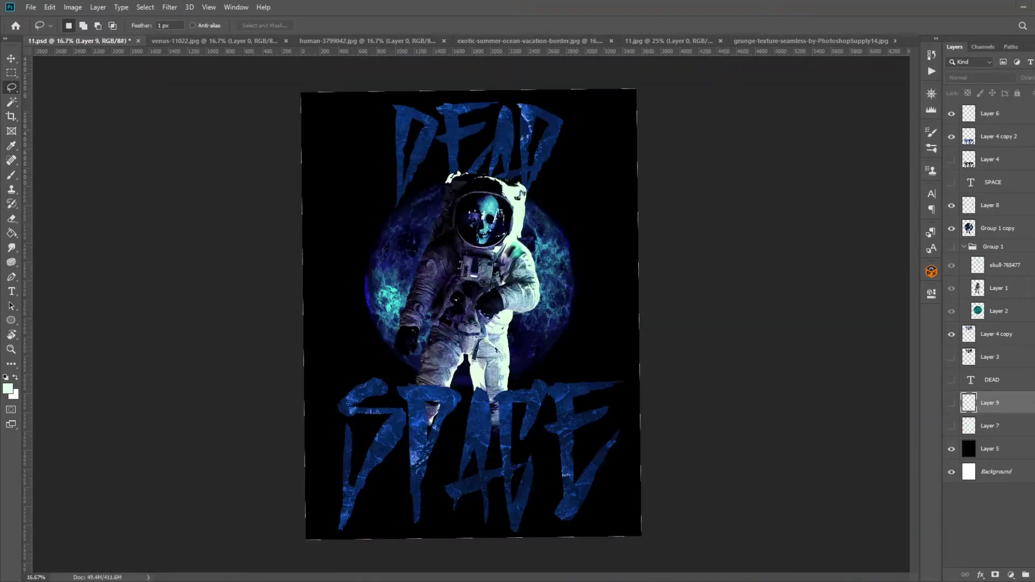
- Show Group 1, select the planet circle, and paint a soft glow behind it on Layer 10
{"action": "left_click", "coordinate": [952, 311]}
{"action": "left_click", "coordinate": [978, 311], "text": "ctrl"}
{"action": "key", "text": "ctrl+shift+alt+n"}
{"action": "key", "text": "b"}
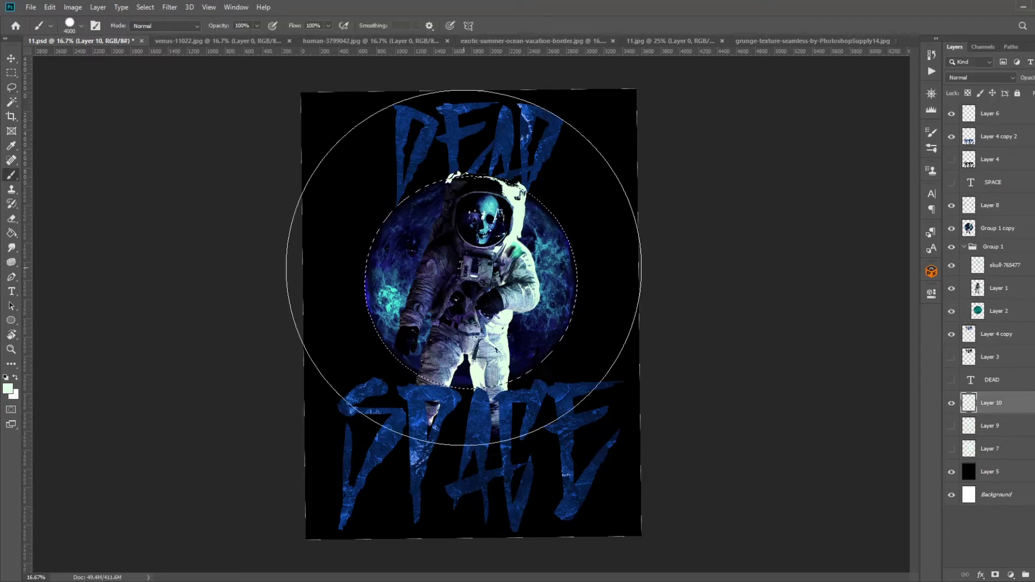
{"action": "key", "text": "bracketleft"}
{"action": "key", "text": "bracketleft"}
{"action": "key", "text": "bracketleft"}
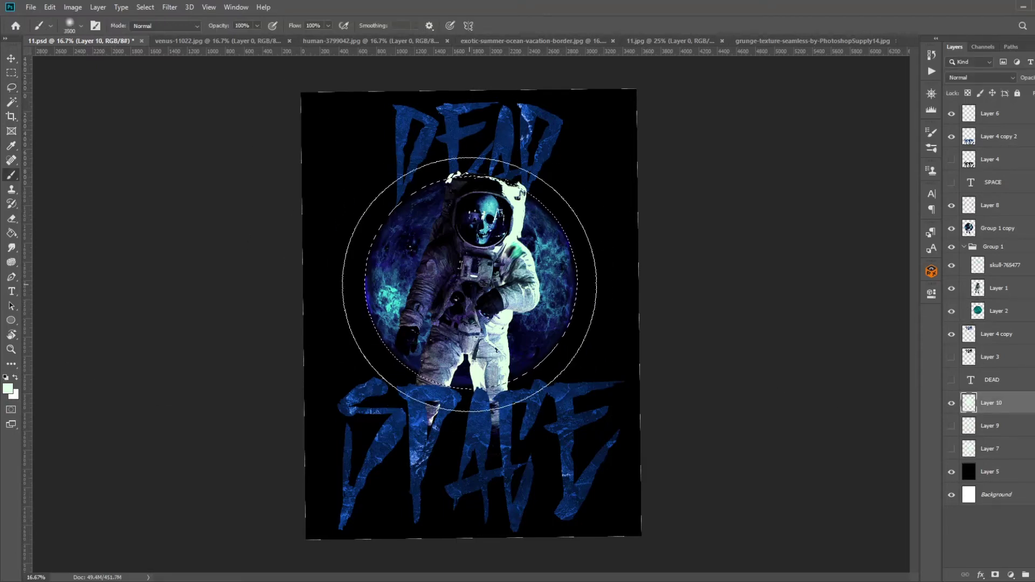
{"action": "key", "text": "ctrl+d"}
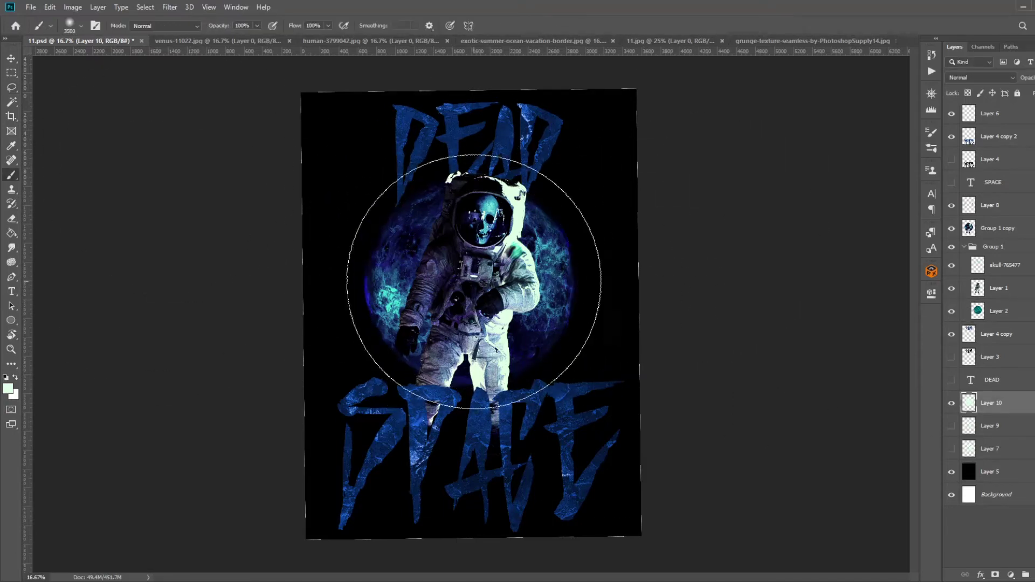
{"action": "left_click", "coordinate": [476, 284]}
{"action": "key", "text": "bracketleft"}
{"action": "key", "text": "bracketleft"}
{"action": "key", "text": "bracketleft"}
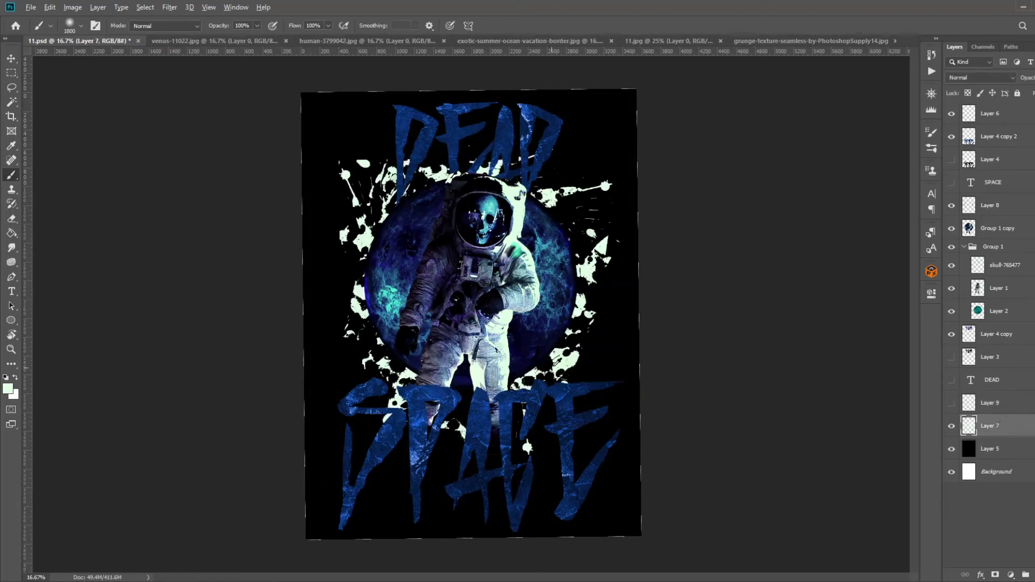
- Sample teal and paint teal splashes around the planet on a new layer, angling the view
{"action": "left_click", "coordinate": [370, 273], "text": "alt"}
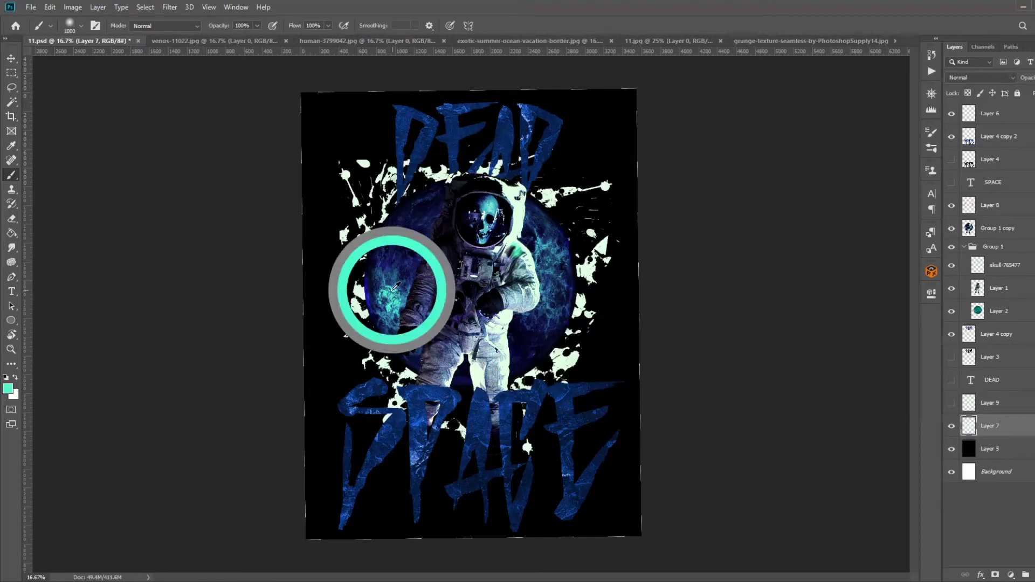
{"action": "key", "text": "bracketright"}
{"action": "key", "text": "bracketright"}
{"action": "key", "text": "bracketright"}
{"action": "key", "text": "ctrl+shift+alt+n"}
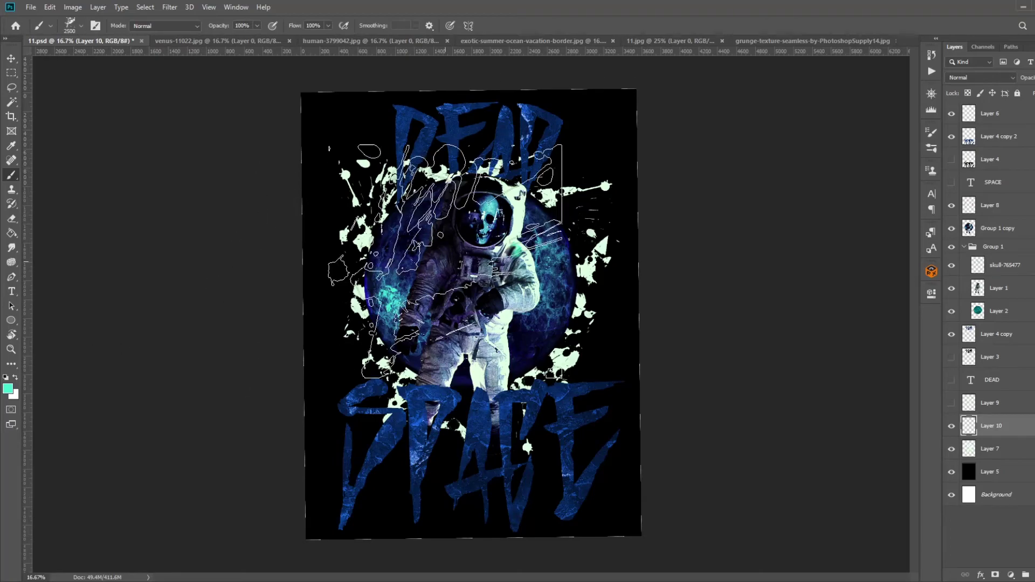
{"action": "left_click_drag", "start_coordinate": [345, 253], "coordinate": [367, 292]}
{"action": "left_click_drag", "start_coordinate": [350, 345], "coordinate": [378, 377]}
{"action": "key", "text": "r"}
{"action": "mouse_move", "coordinate": [645, 326]}
{"action": "left_mouse_down"}
{"action": "mouse_move", "coordinate": [553, 159]}
{"action": "mouse_move", "coordinate": [410, 426]}
{"action": "mouse_move", "coordinate": [431, 447]}
{"action": "mouse_move", "coordinate": [485, 184]}
{"action": "left_mouse_up"}
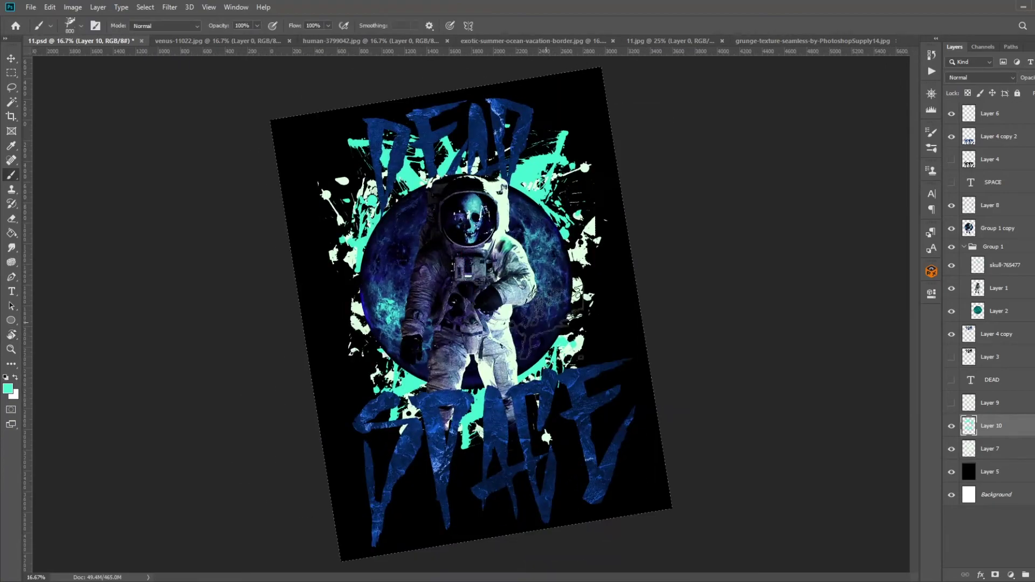
{"action": "left_click", "coordinate": [968, 143]}
{"action": "key", "text": "ctrl+shift+alt+n"}
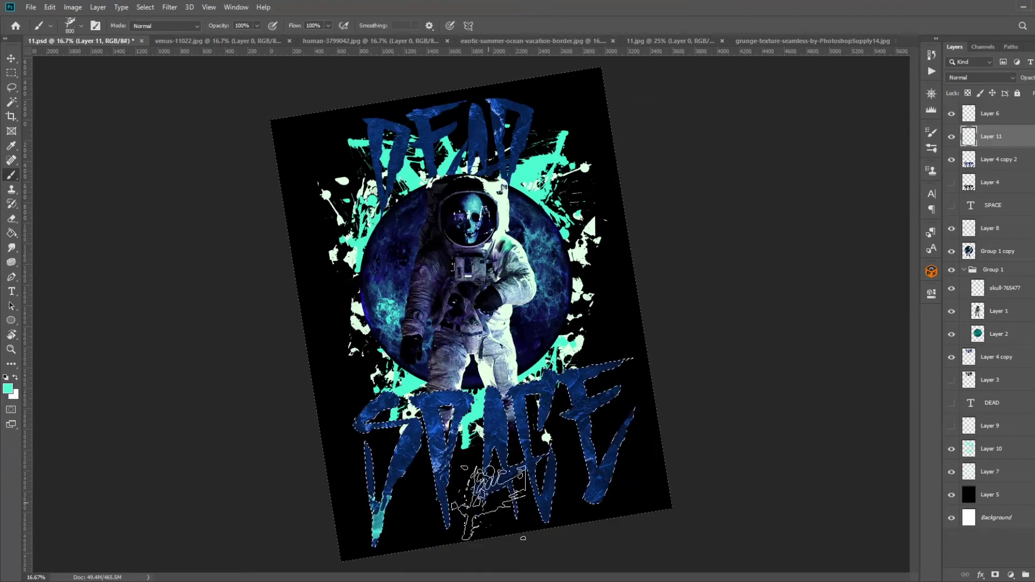
- Paint teal streaks inside the SPACE and DEAD lettering on new layers above each
{"action": "left_click", "coordinate": [394, 496]}
{"action": "left_click", "coordinate": [604, 475]}
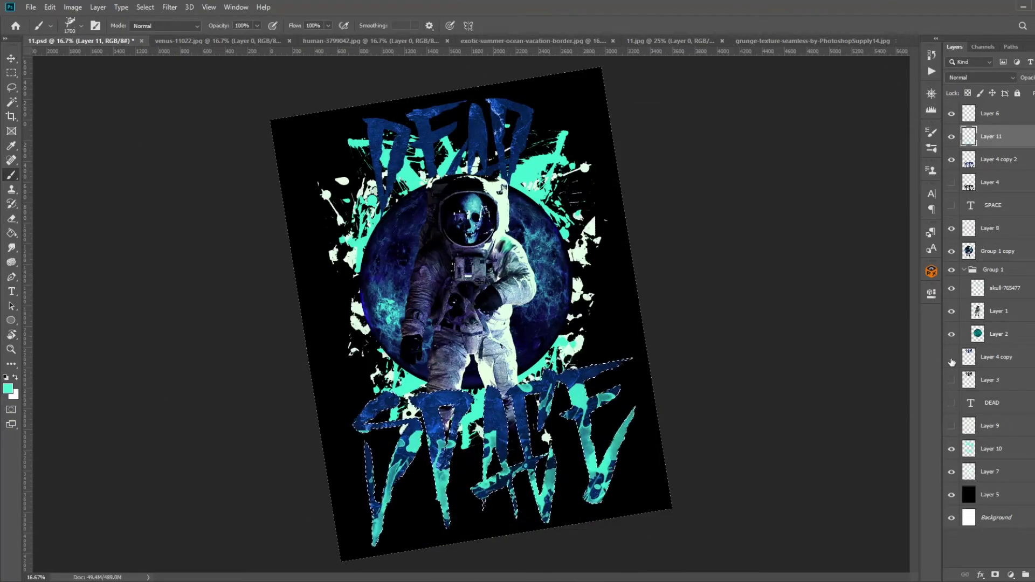
{"action": "left_click", "coordinate": [969, 357], "text": "ctrl"}
{"action": "key", "text": "ctrl+shift+alt+n"}
{"action": "left_click", "coordinate": [443, 162]}
{"action": "key", "text": "l"}
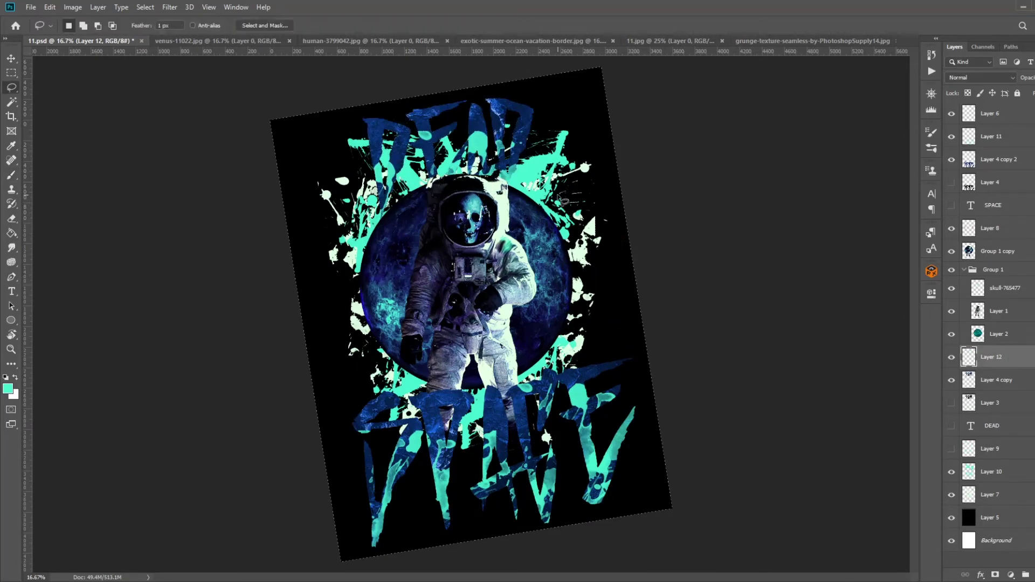
{"action": "key", "text": "i"}
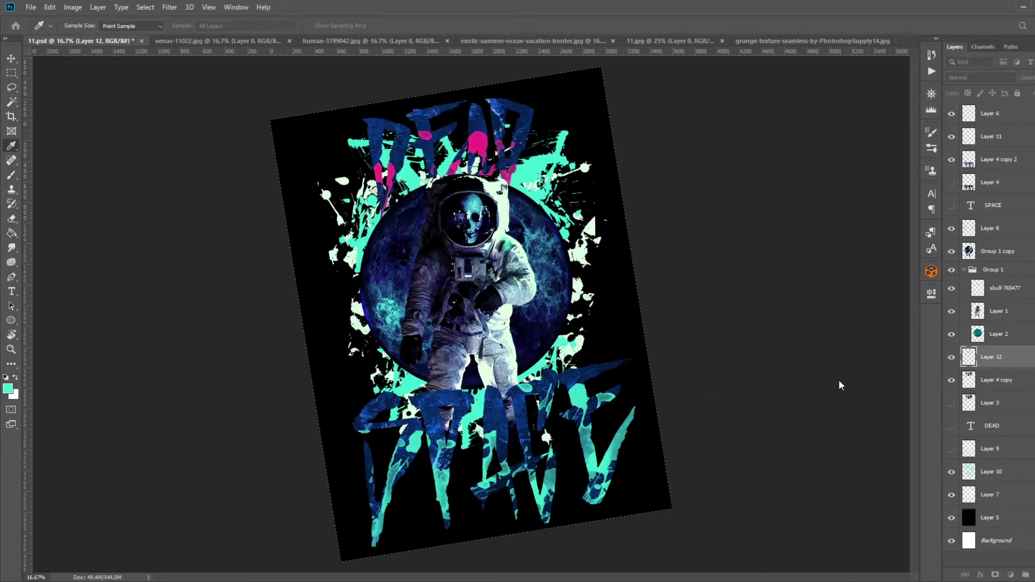
{"action": "key", "text": "l"}
{"action": "left_click", "coordinate": [986, 474]}
{"action": "key", "text": "l"}
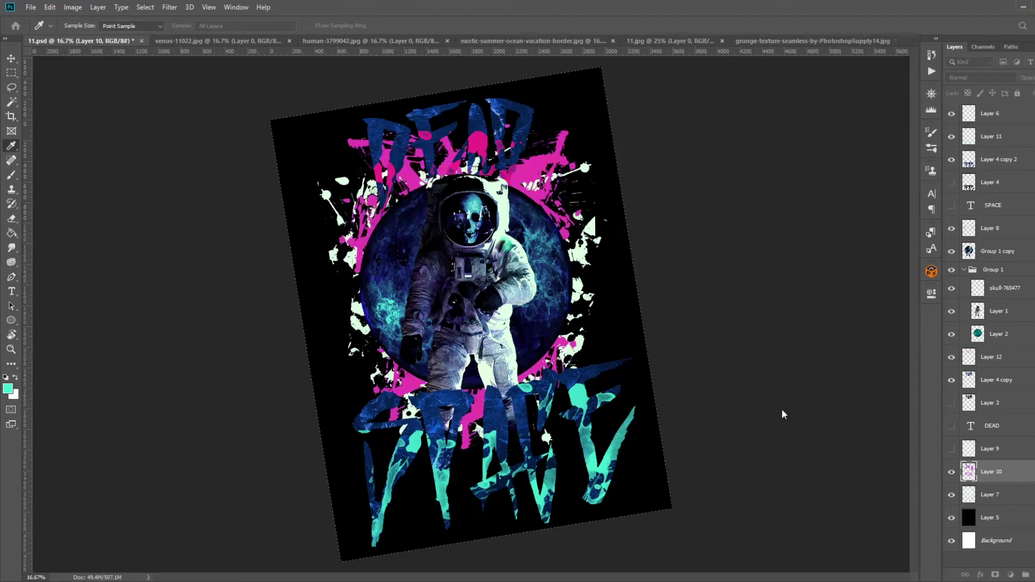
{"action": "left_click", "coordinate": [951, 496]}
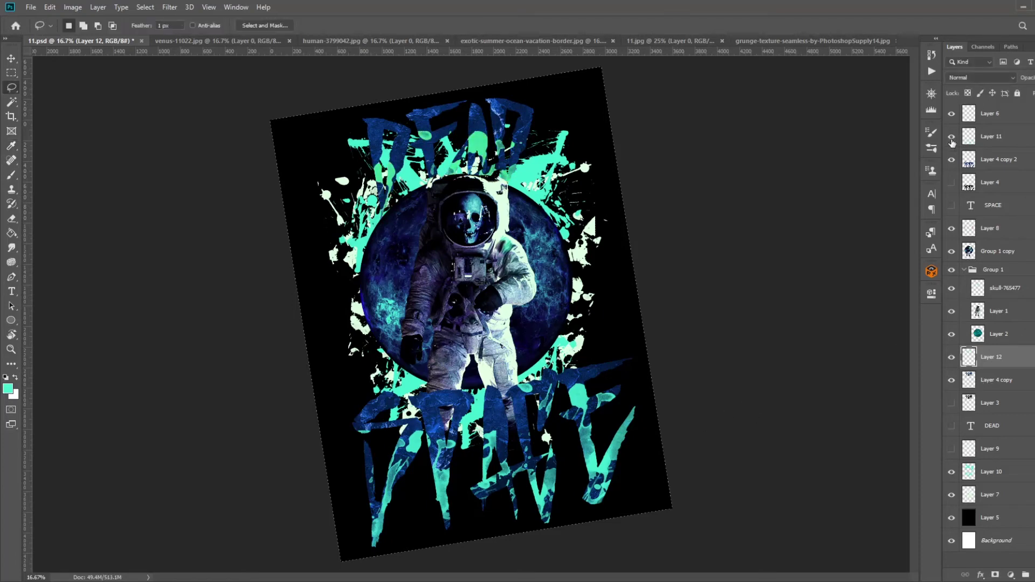
{"action": "left_click", "coordinate": [731, 405], "text": "ctrl"}
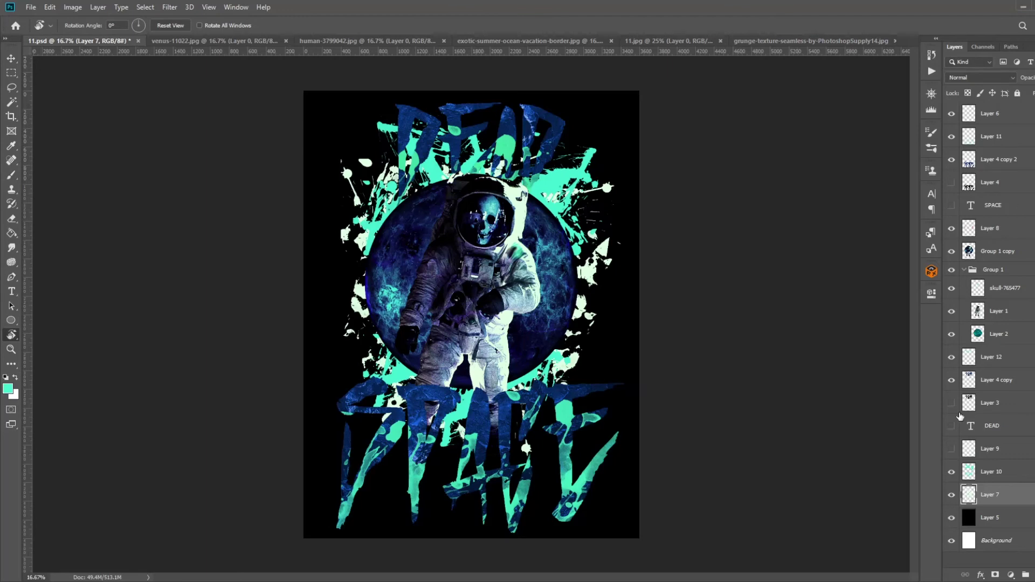
- Show the Stroke effects on the lettering layers and close the unused source documents
{"action": "left_click", "coordinate": [951, 311]}
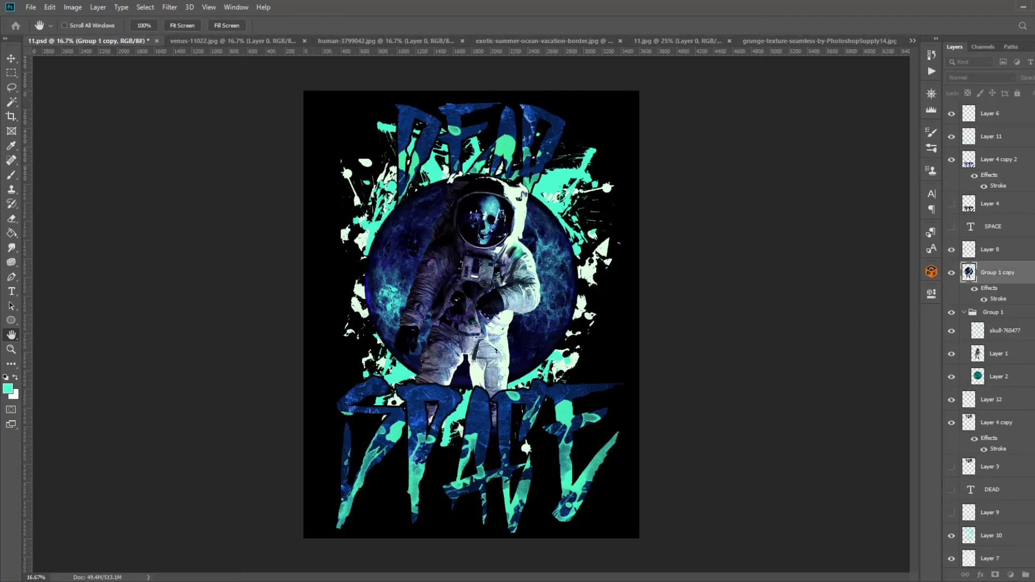
{"action": "key", "text": "r"}
{"action": "left_click", "coordinate": [312, 39]}
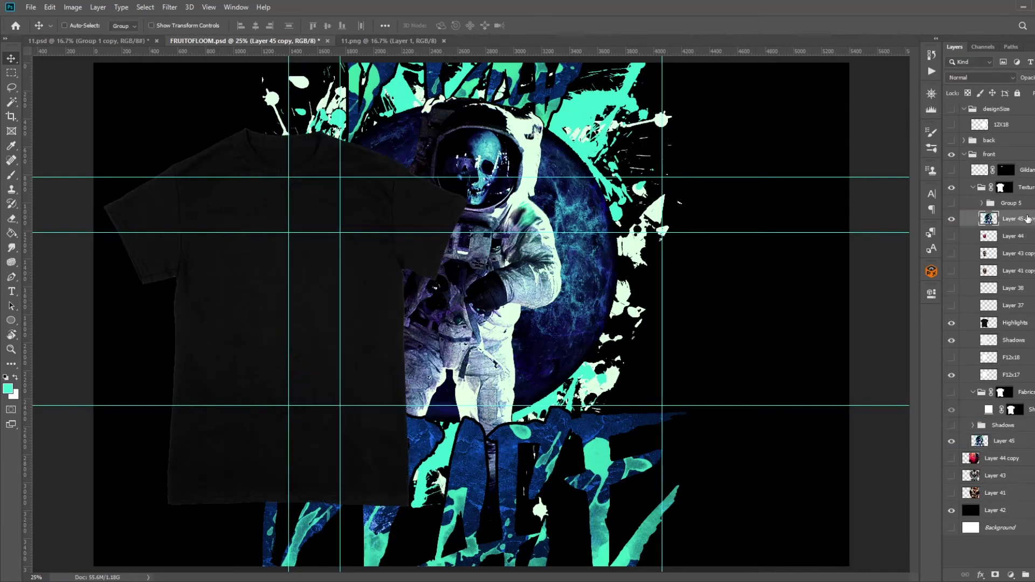
- Move the mockup's design layer to the right of the shirt
{"action": "left_click", "coordinate": [1004, 441]}
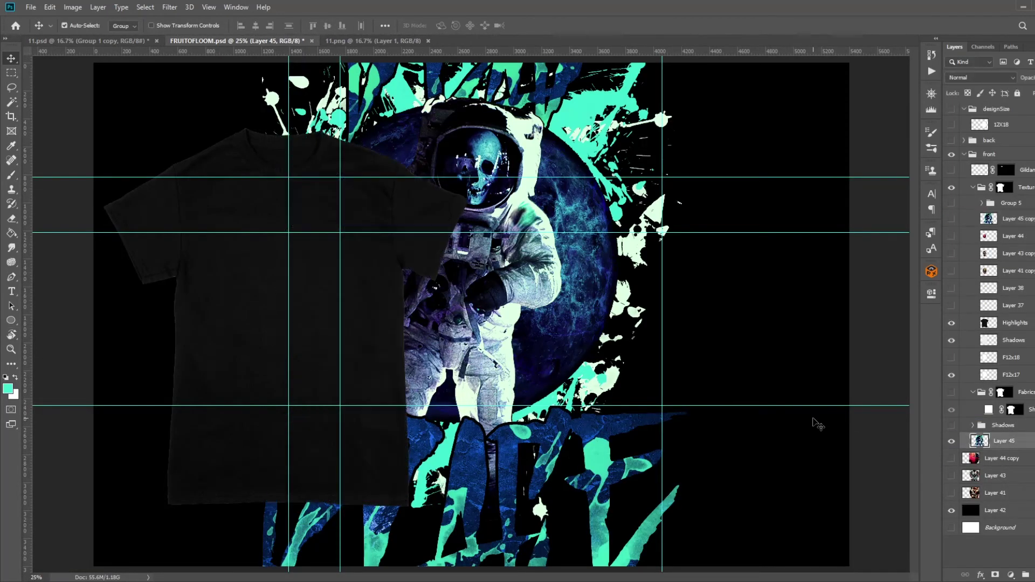
{"action": "key", "text": "ctrl+minus"}
{"action": "key", "text": "ctrl+t"}
{"action": "left_click_drag", "start_coordinate": [663, 179], "coordinate": [625, 249]}
{"action": "key", "text": "Return"}
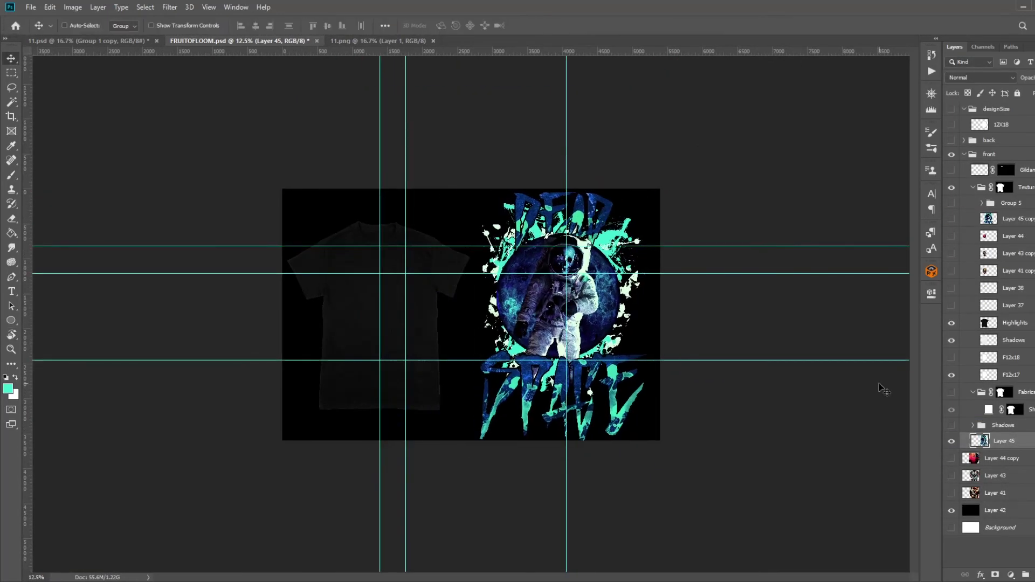
- Show Layer 45 copy in Screen mode, scale it onto the shirt chest, and collapse the front group
{"action": "left_click", "coordinate": [952, 218]}
{"action": "left_click", "coordinate": [1014, 218]}
{"action": "key", "text": "shift+alt+s"}
{"action": "key", "text": "ctrl+t"}
{"action": "left_click_drag", "start_coordinate": [580, 152], "coordinate": [421, 237]}
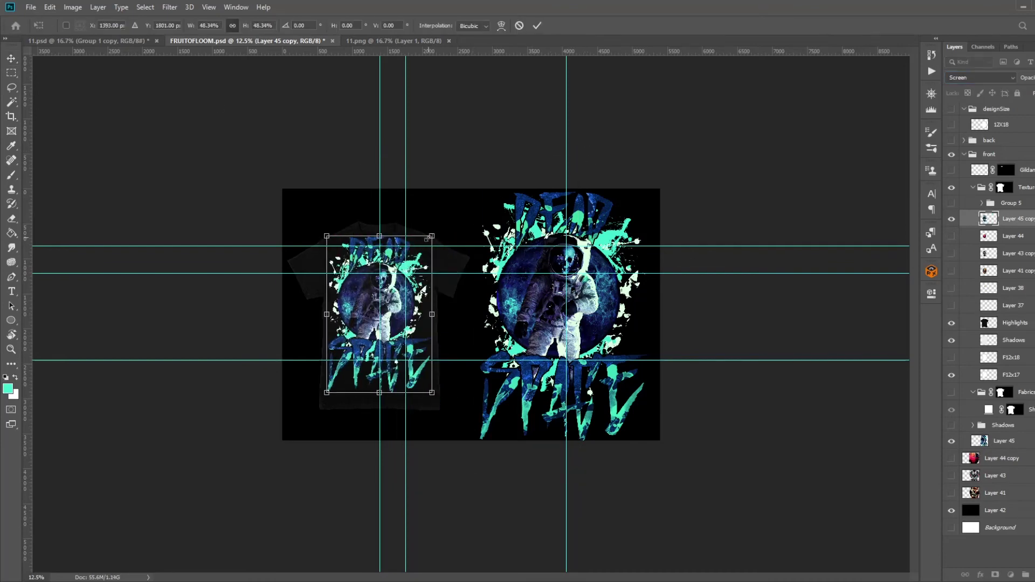
{"action": "left_click_drag", "start_coordinate": [377, 324], "coordinate": [351, 335]}
{"action": "key", "text": "Return"}
{"action": "key", "text": "ctrl+plus"}
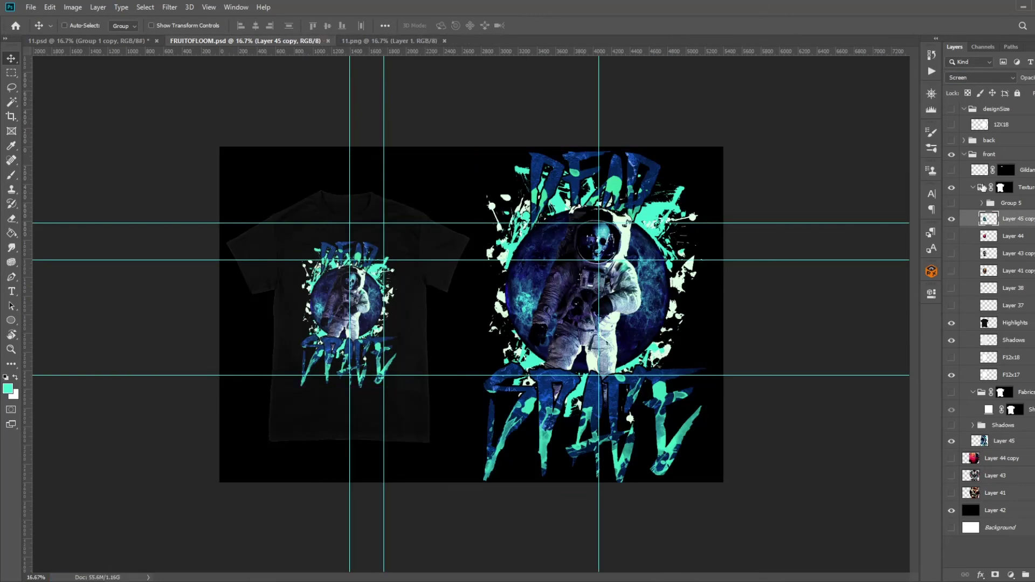
{"action": "left_click", "coordinate": [964, 155]}
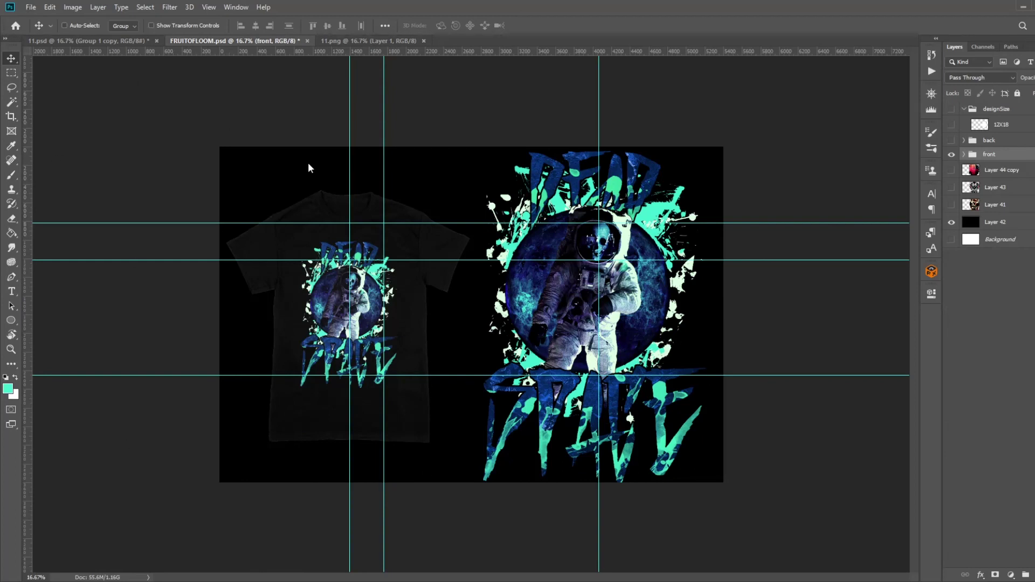